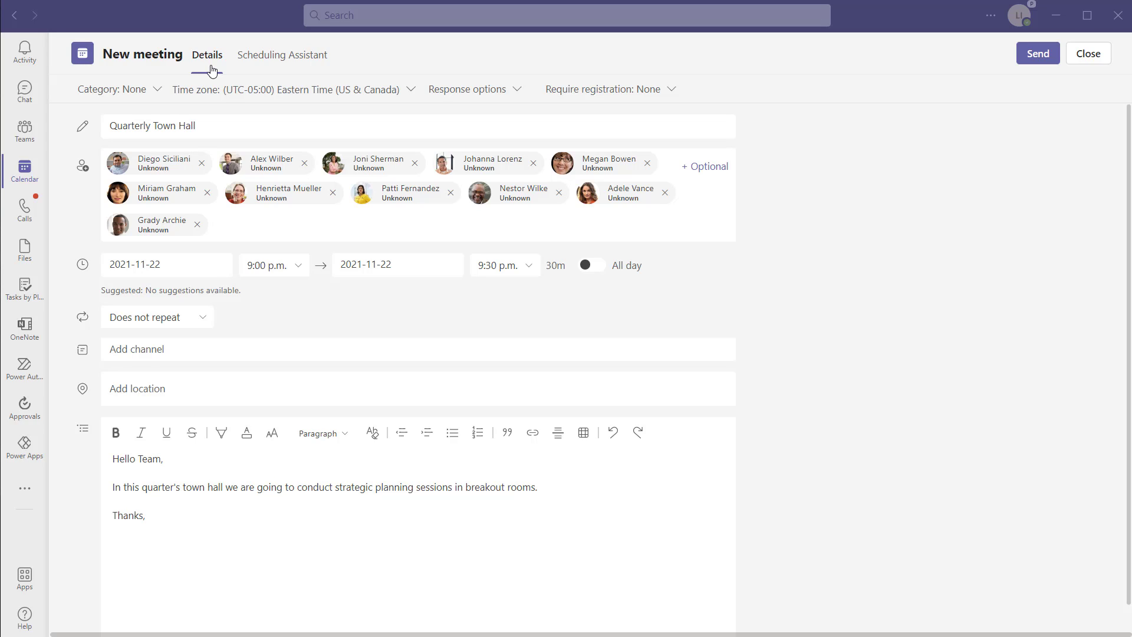
- Review attendee availability, then send the Quarterly Town Hall invitation for 22 November, 9:00–9:30 p.m
left_click(269, 66)
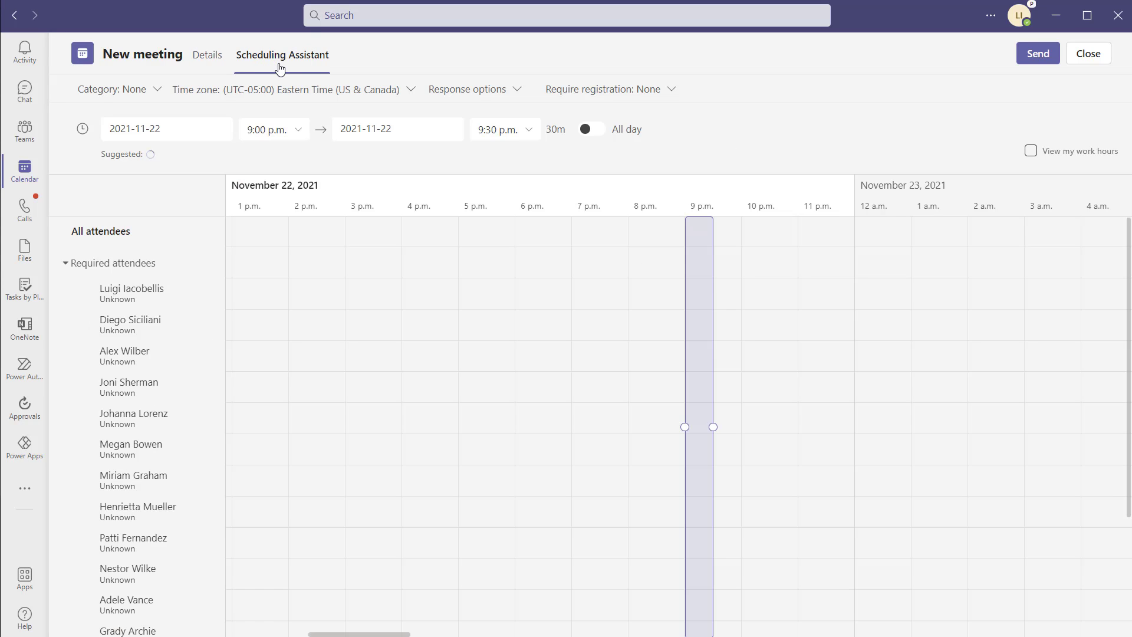
left_click(206, 56)
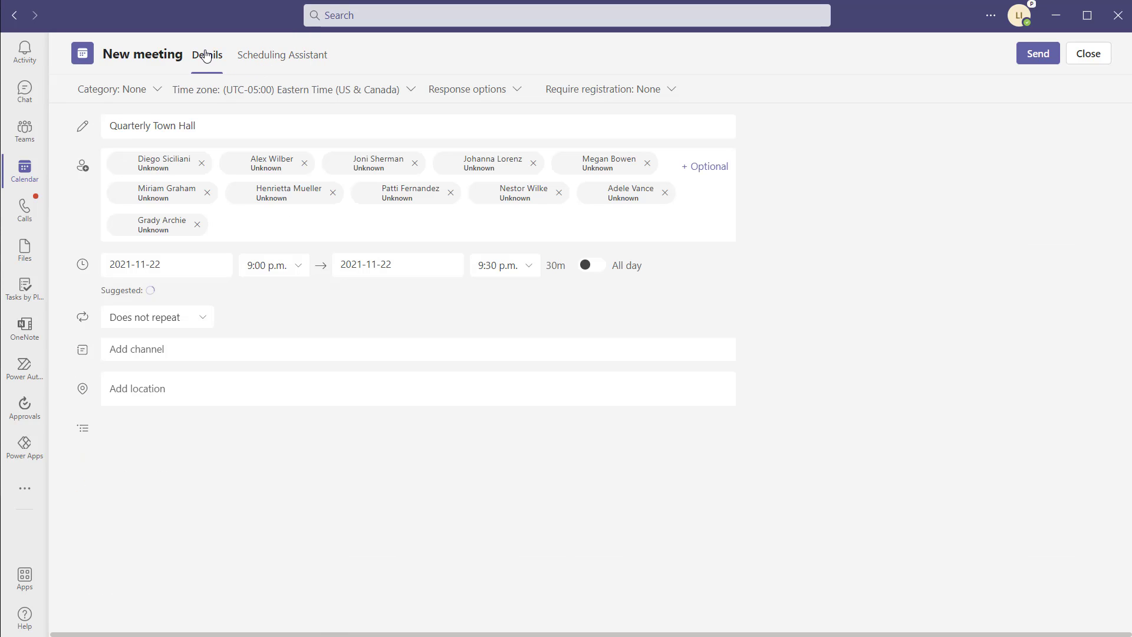
left_click(1038, 63)
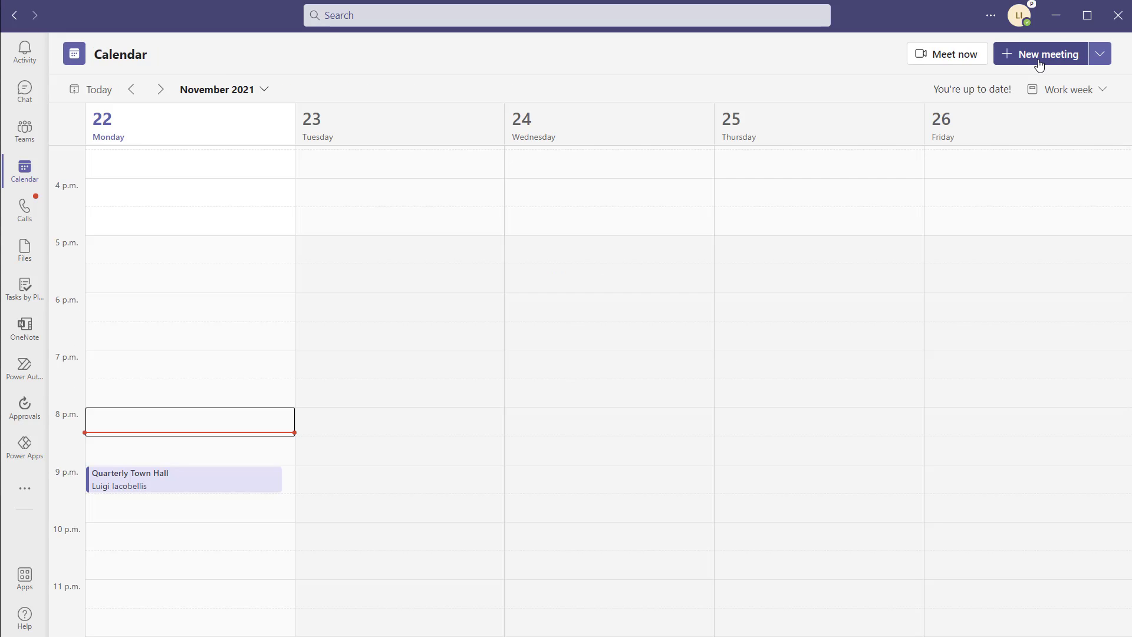
- Open the Quarterly Town Hall calendar event for editing from its context menu
right_click(217, 481)
left_click(272, 322)
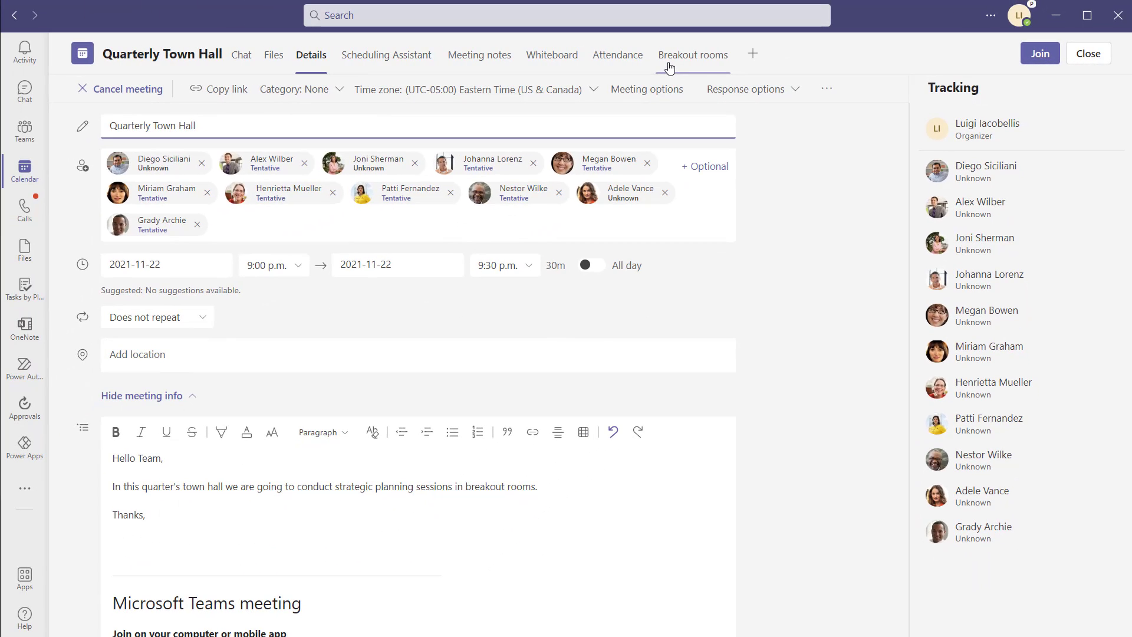
- Show the meeting's Breakout rooms page, listing eleven participants and no rooms
left_click(669, 66)
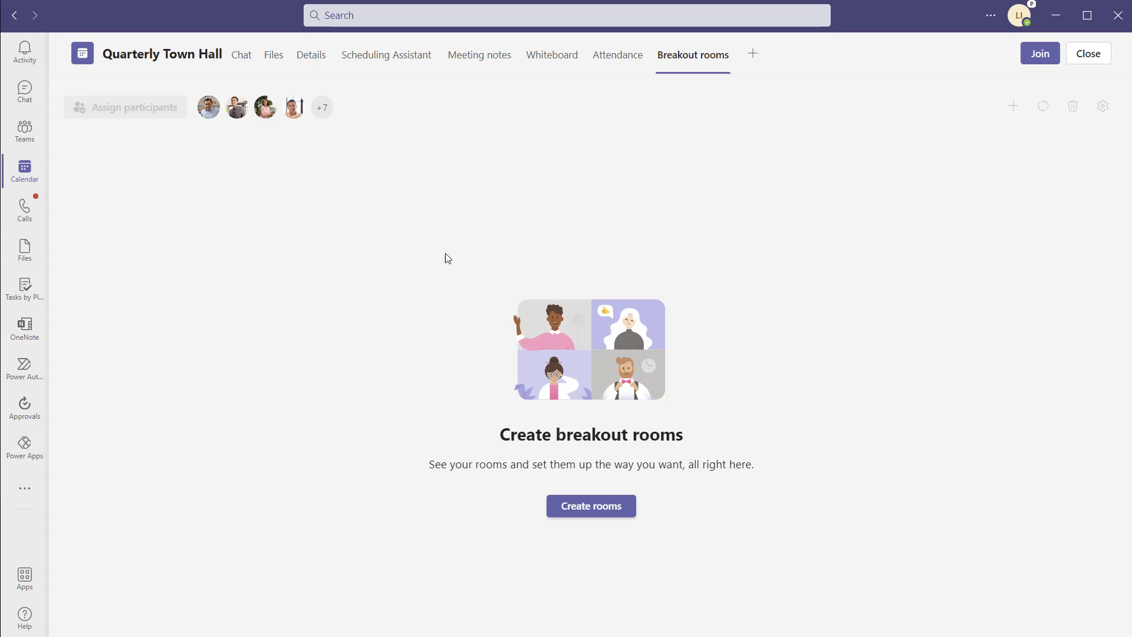
- Start creating breakout rooms and choose 3 as the number of rooms needed
left_click(553, 505)
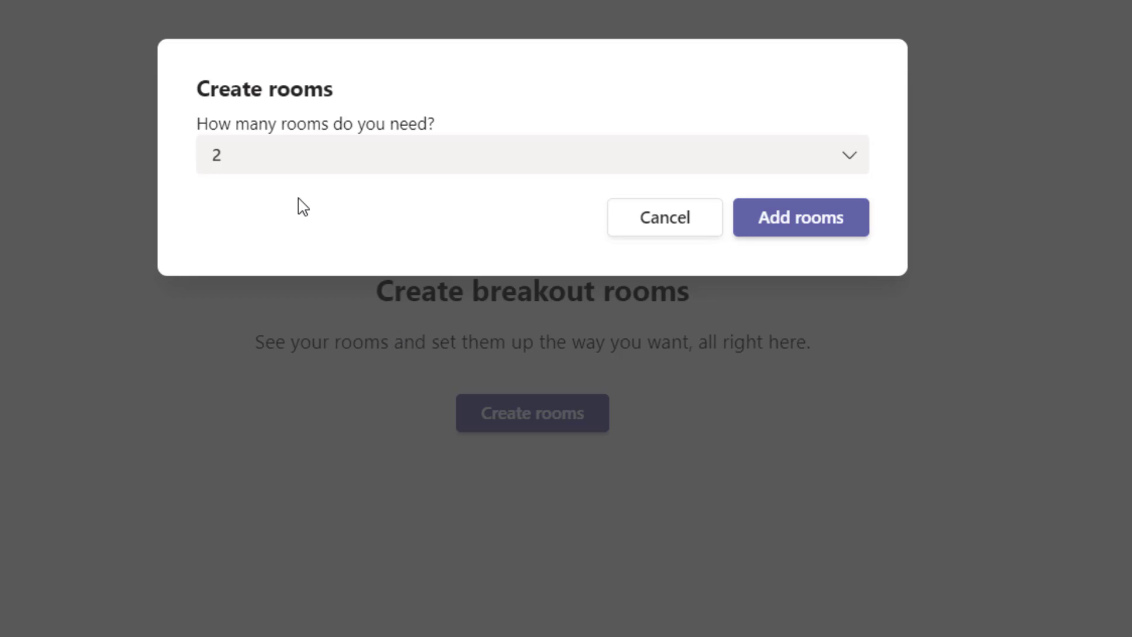
left_click(328, 171)
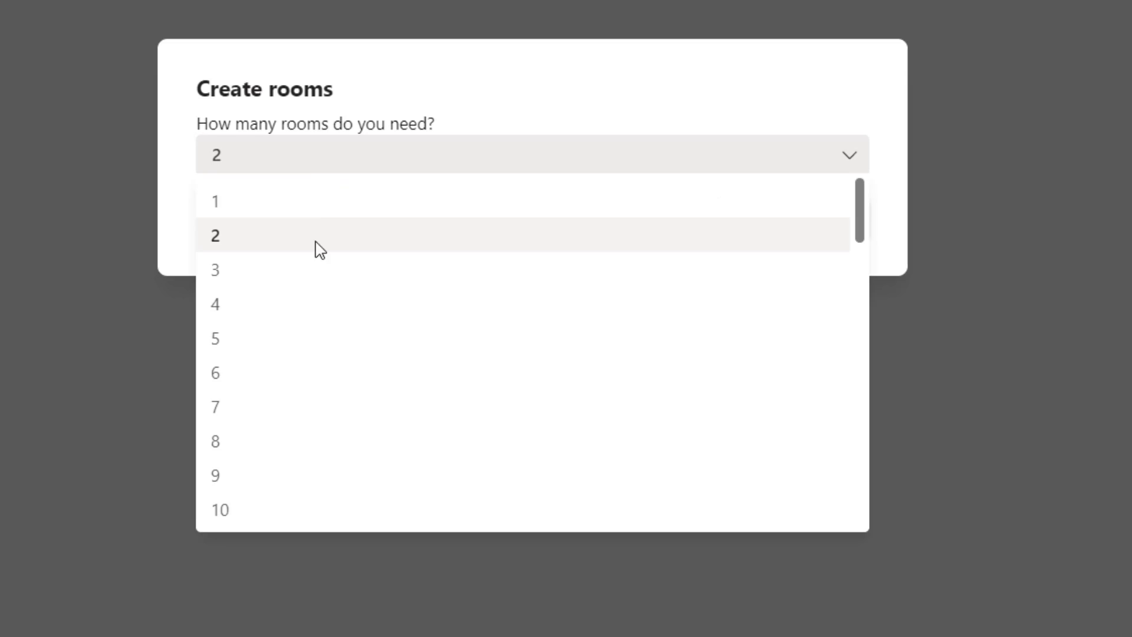
left_click_drag(859, 232, 846, 533)
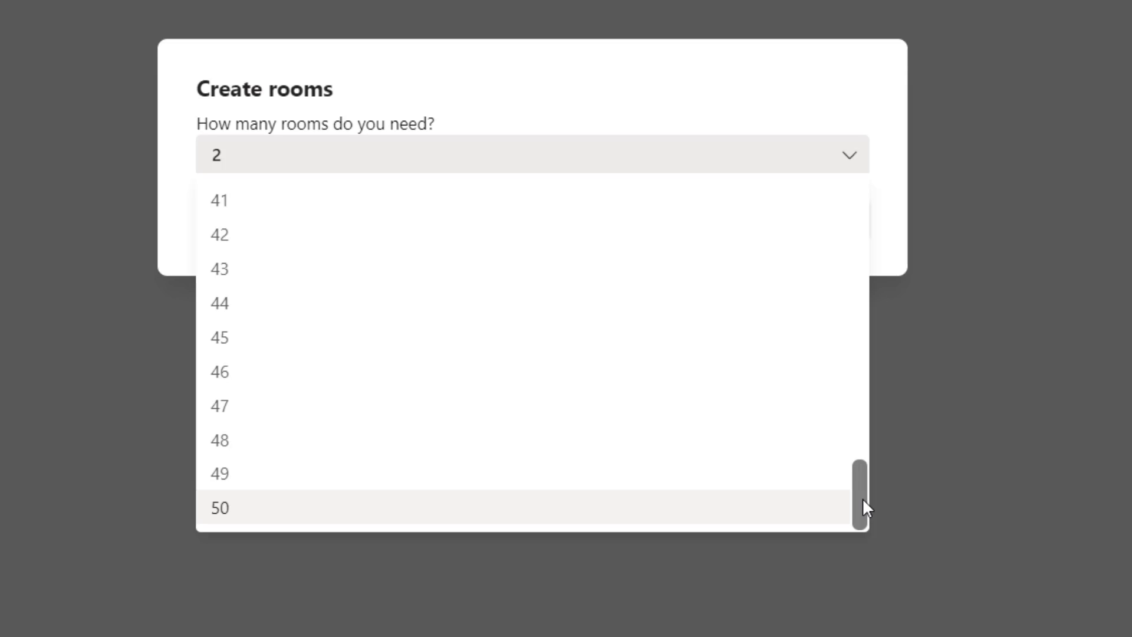
left_click_drag(862, 498, 824, 240)
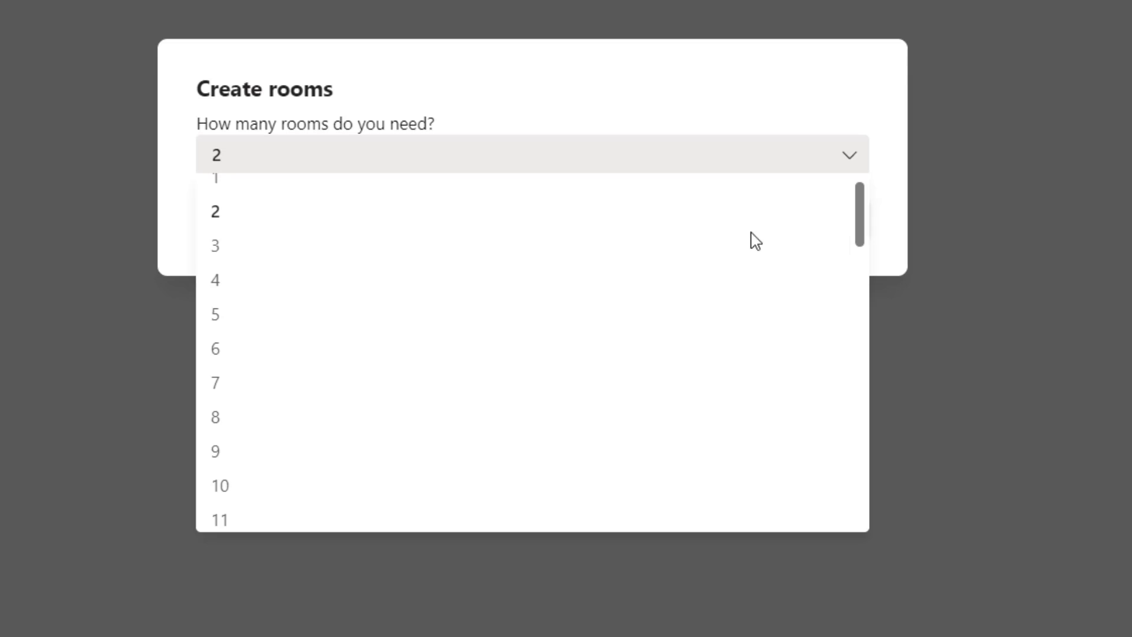
left_click(222, 250)
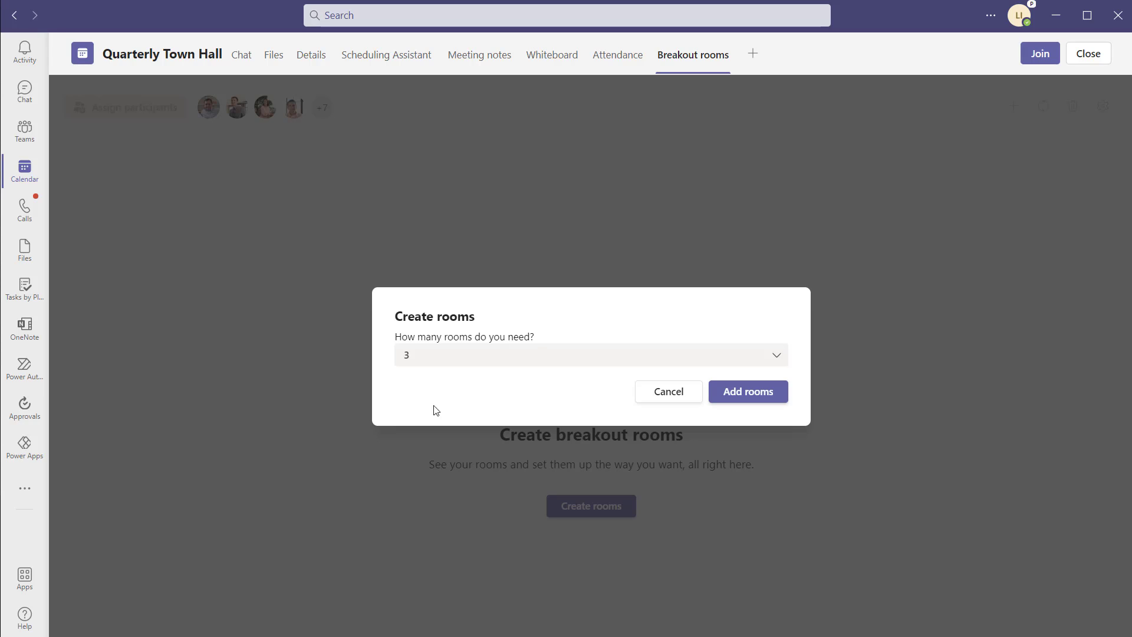
- Add the rooms so Room 1, Room 2 and Room 3 exist with 0 participants each
left_click(740, 401)
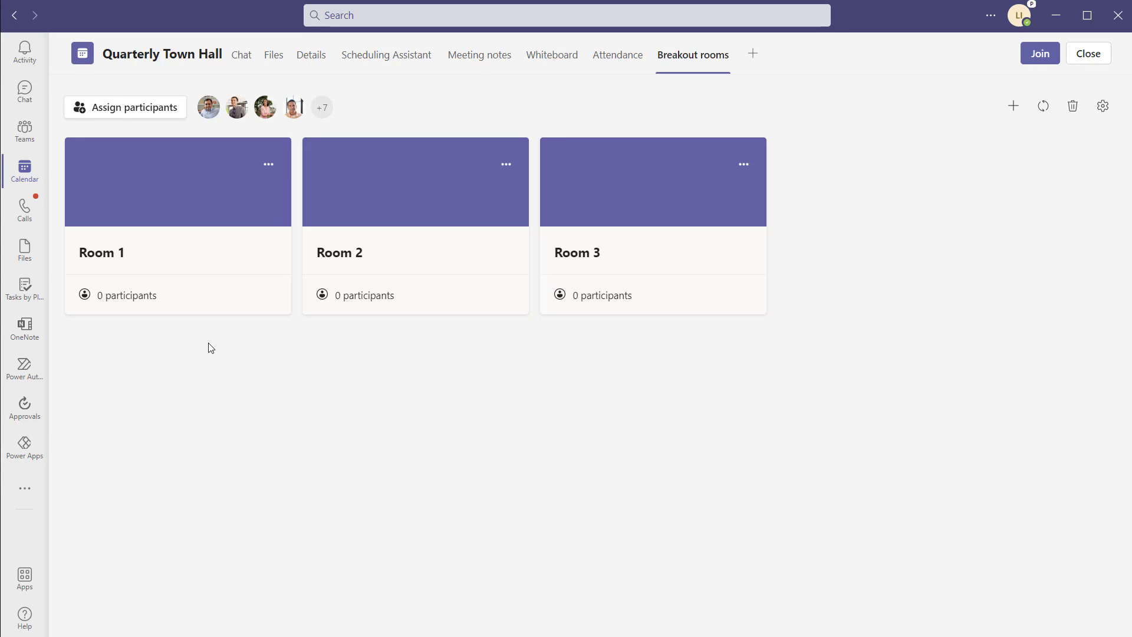
left_click(142, 302)
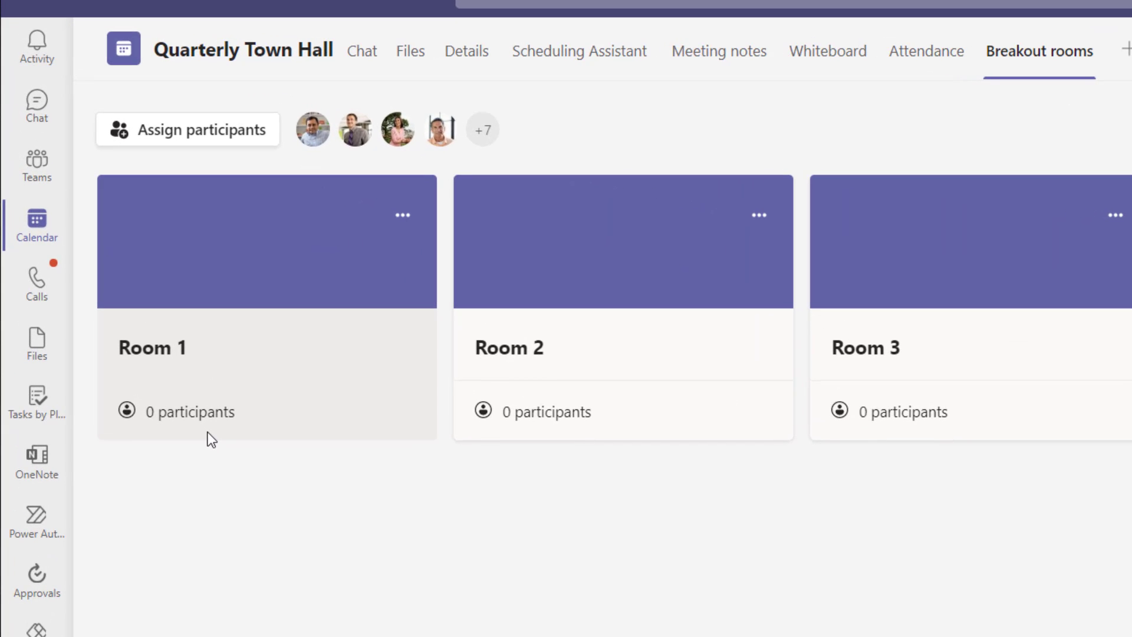
- Choose manual participant assignment to list all eleven attendees as unassigned
left_click(253, 151)
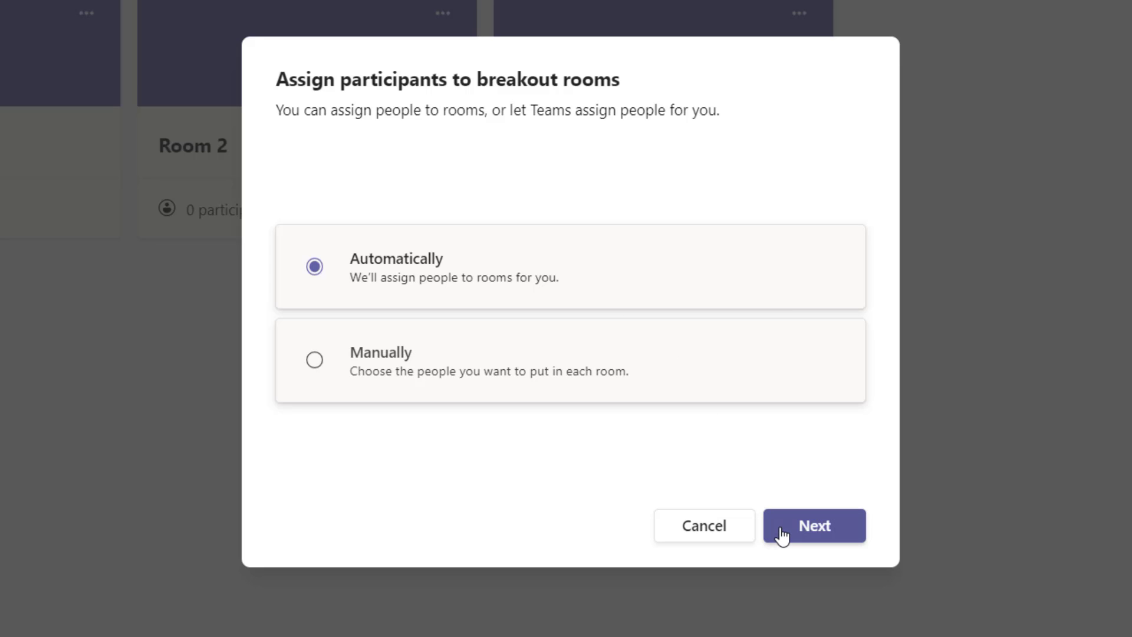
left_click(688, 394)
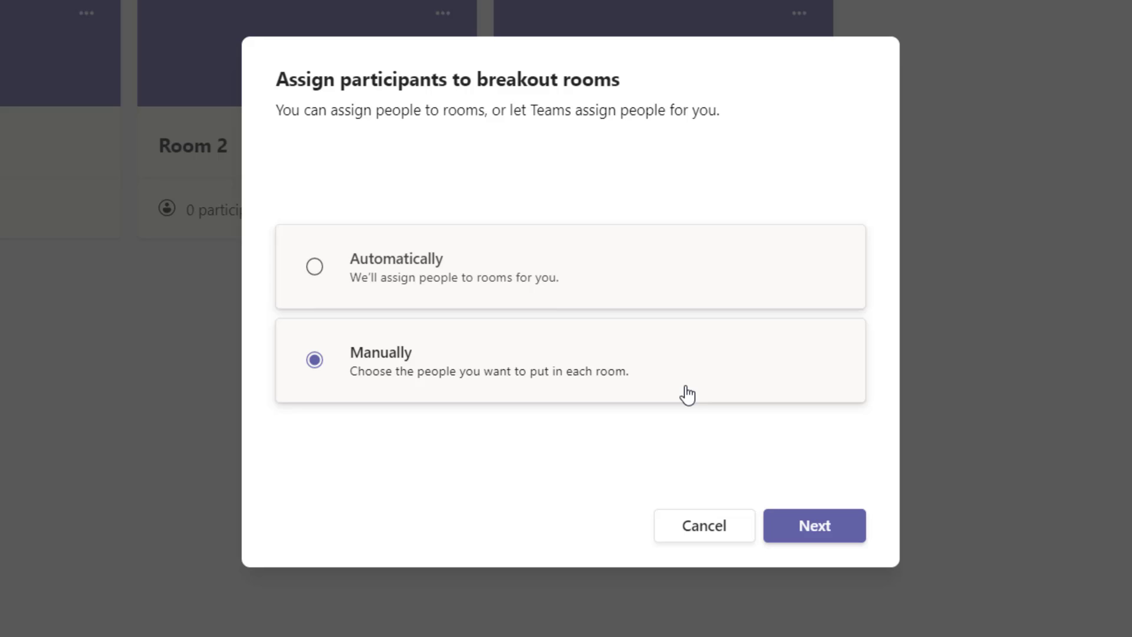
left_click(839, 535)
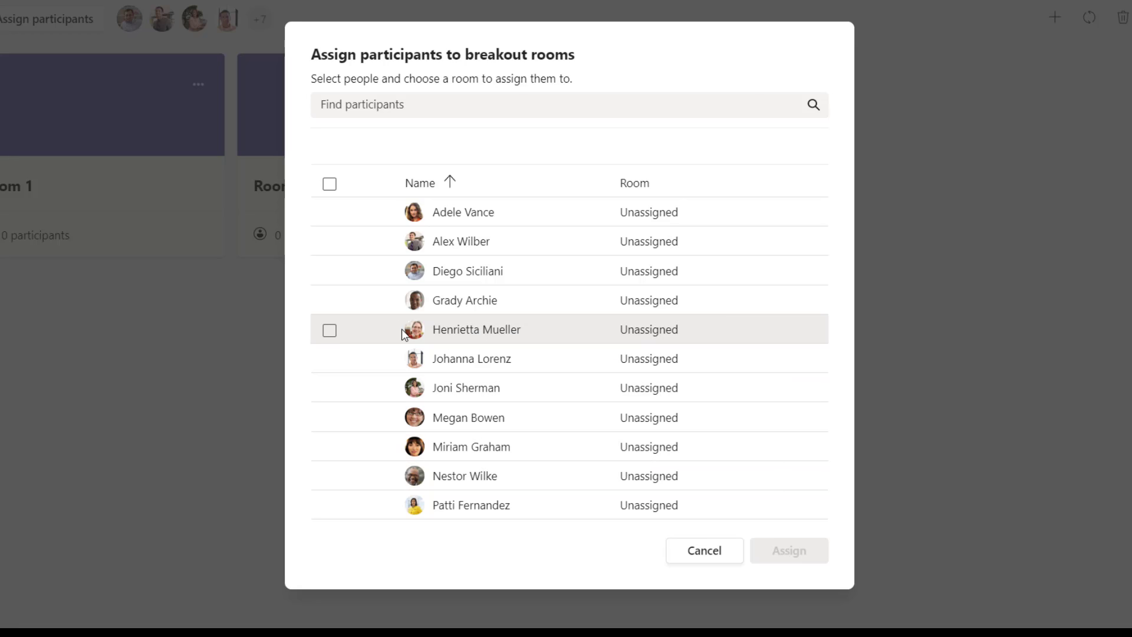
- Assign the first three participants in the list to Room 1
left_click(330, 186)
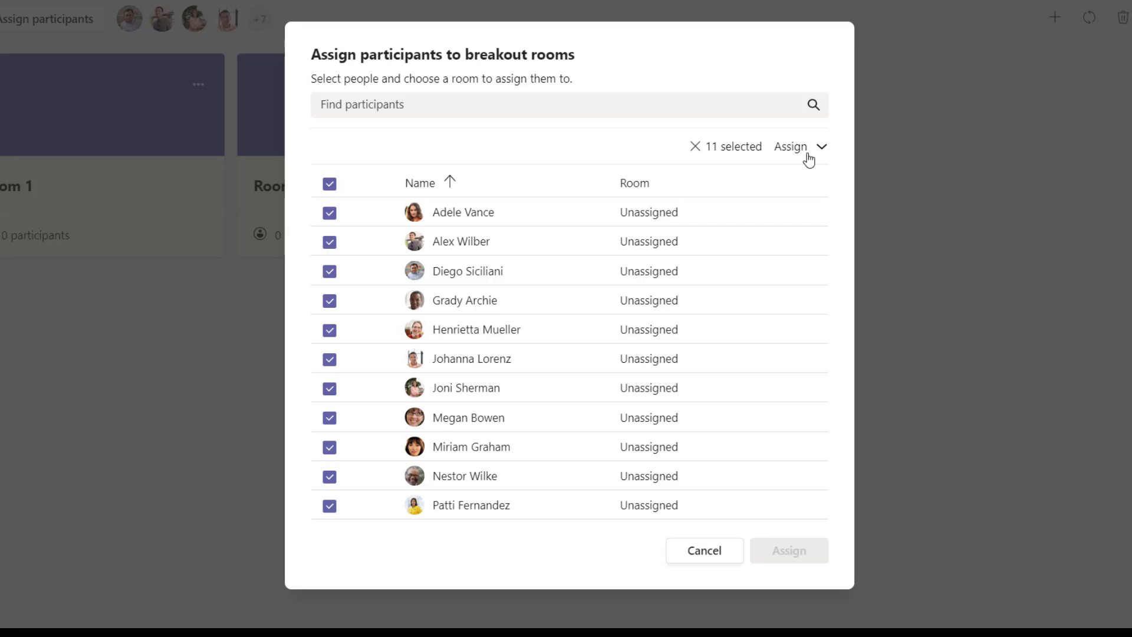
left_click(332, 187)
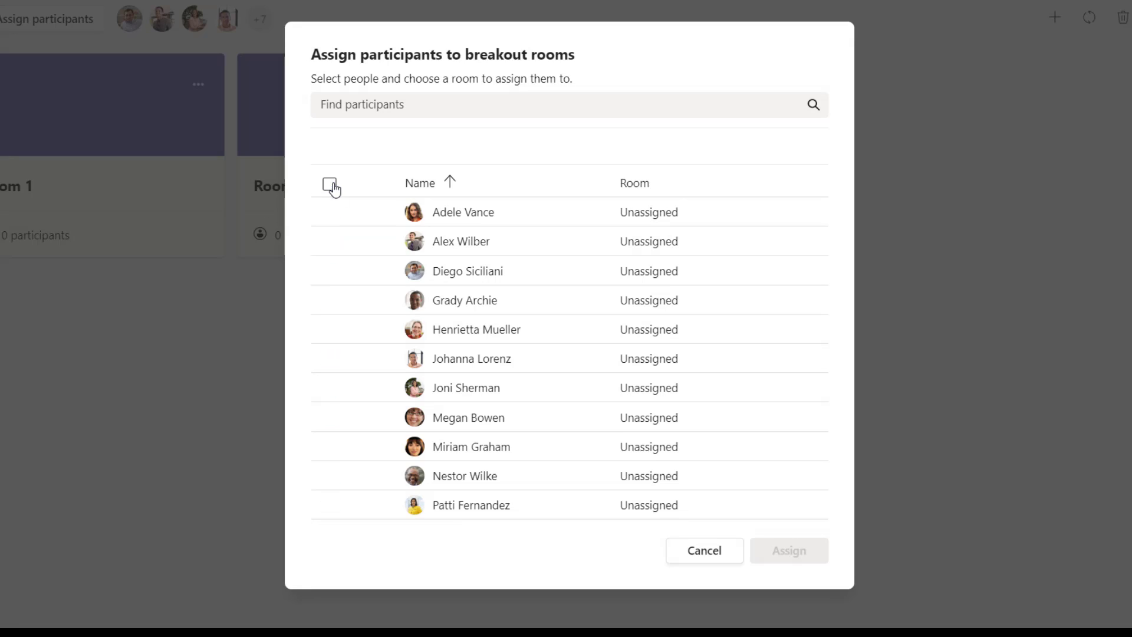
left_click(330, 214)
left_click(330, 243)
left_click(329, 273)
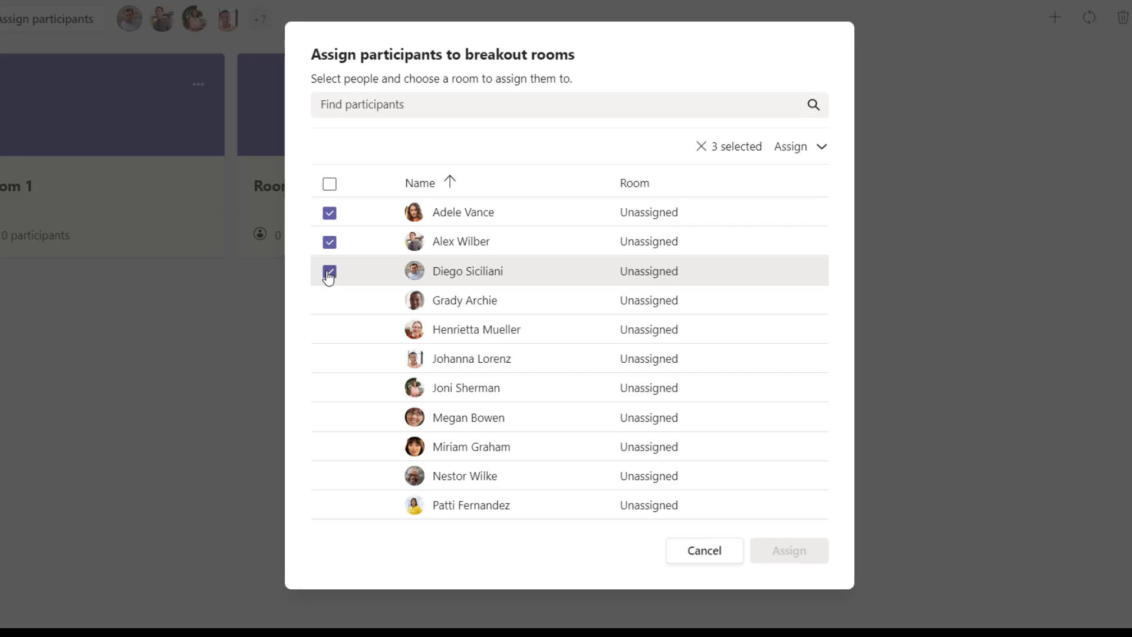
left_click(823, 152)
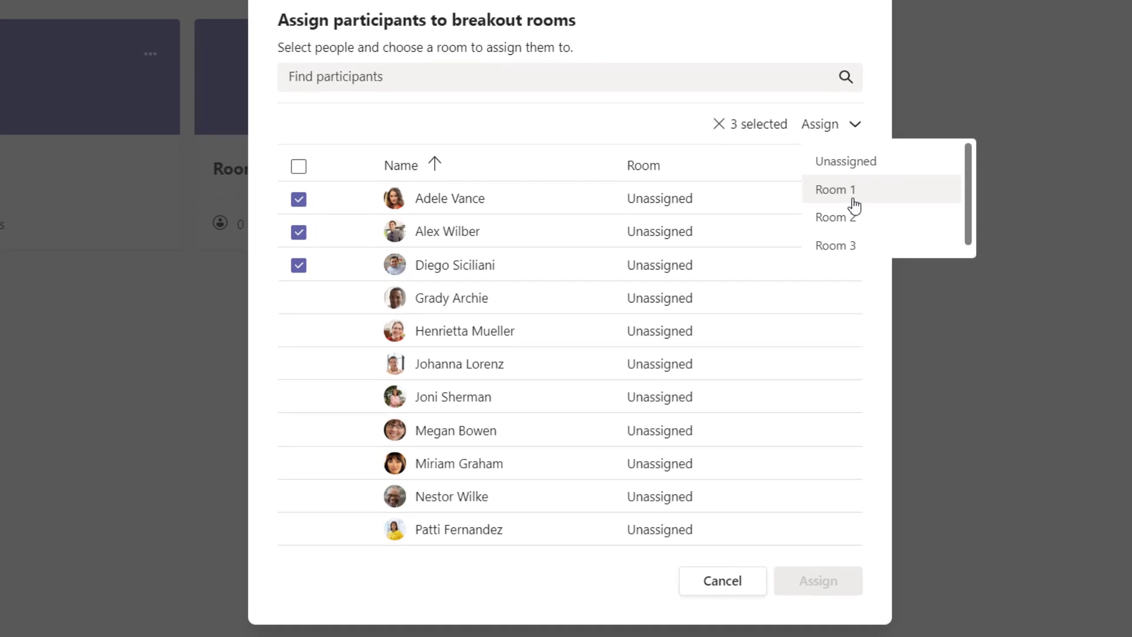
left_click(850, 196)
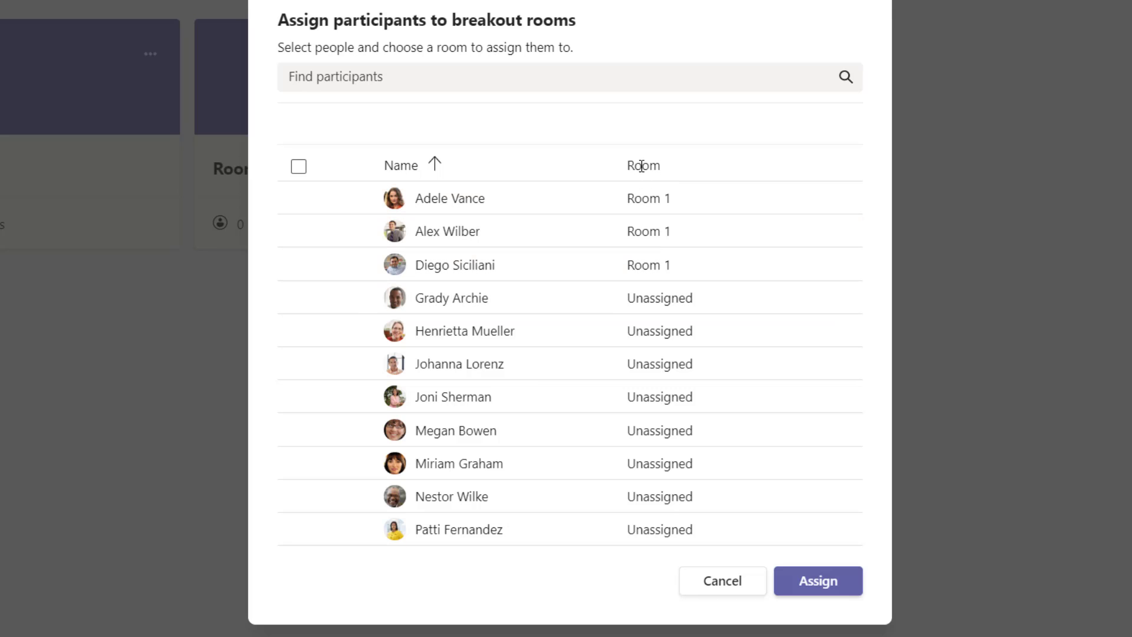
left_click(688, 233)
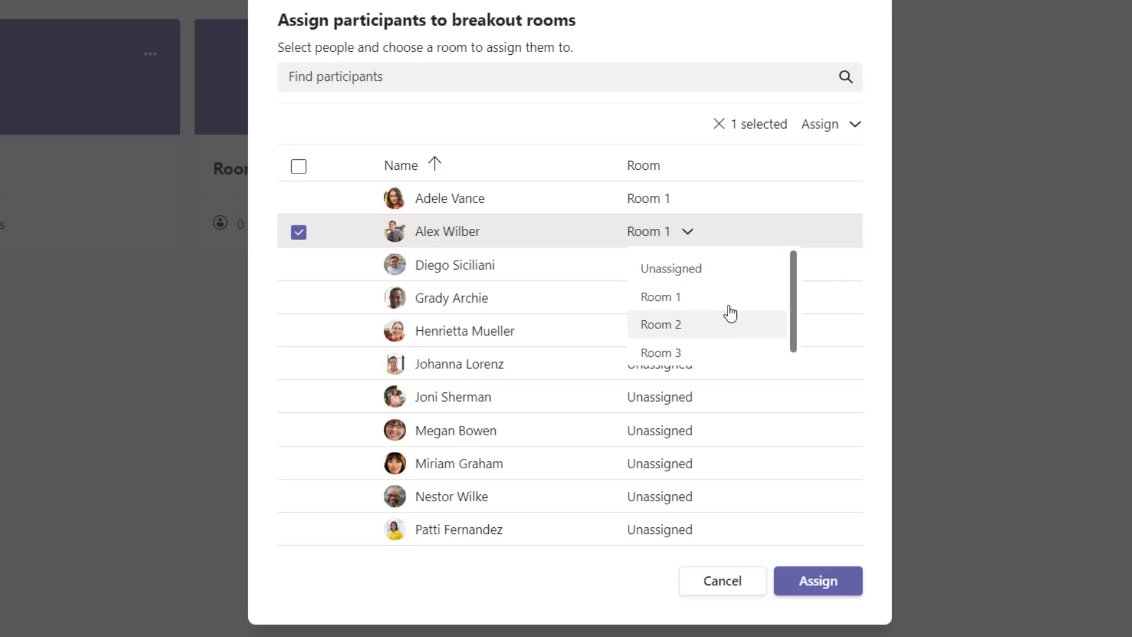
left_click(645, 131)
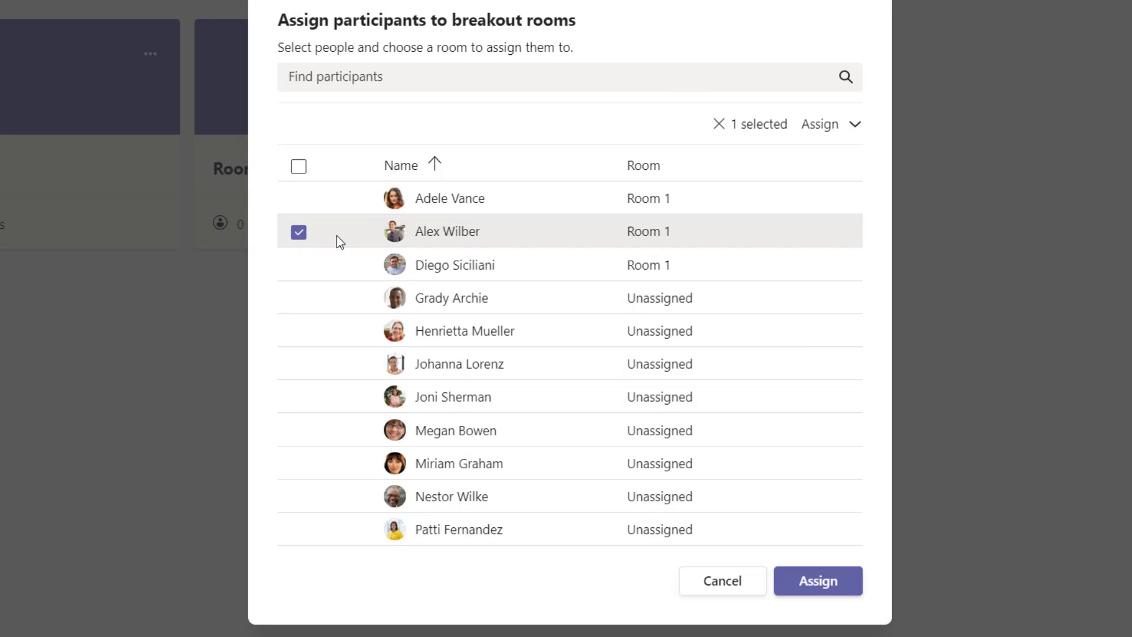
left_click(296, 235)
- Assign the fourth through seventh participants to Room 2
left_click(299, 298)
left_click(298, 331)
left_click(299, 364)
left_click(297, 399)
left_click(831, 133)
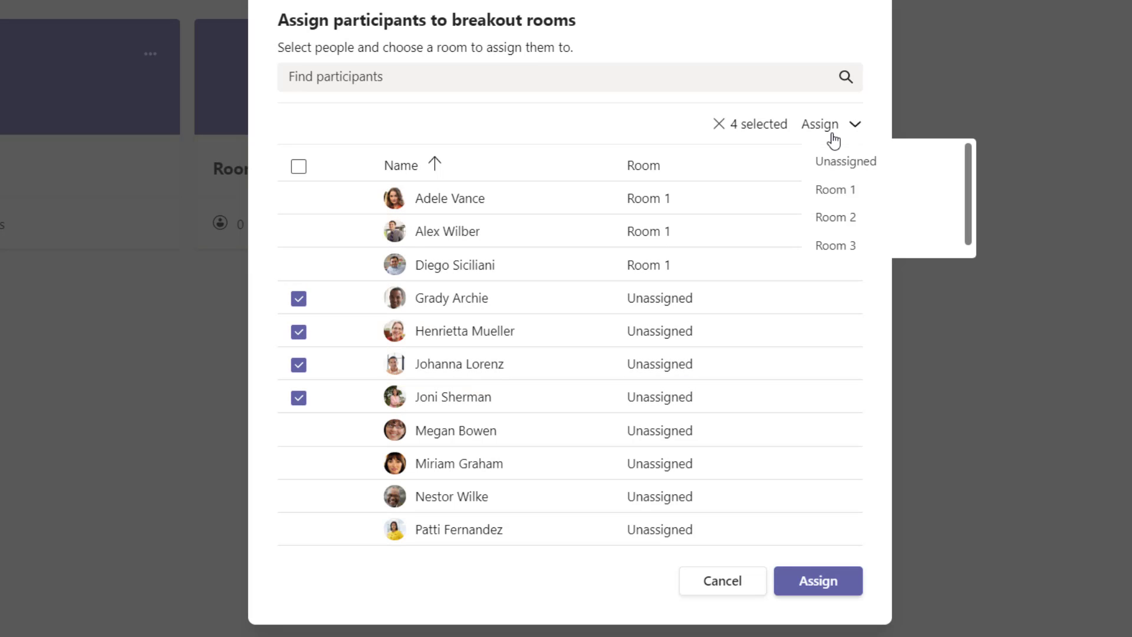
left_click(840, 218)
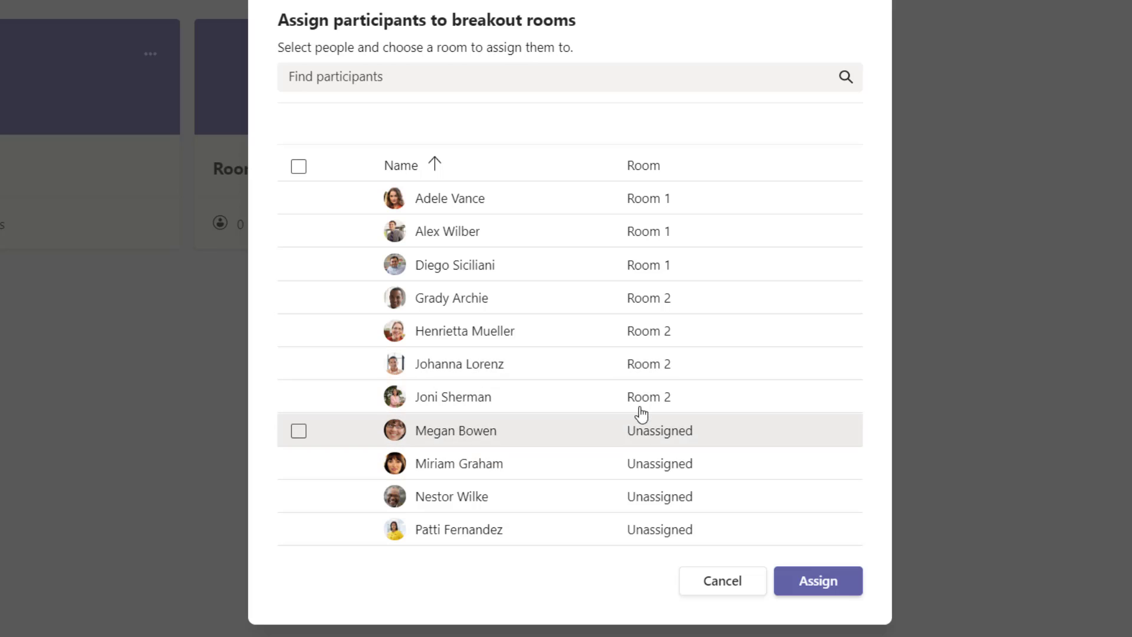
- Assign the last four participants to Room 3 and apply all room assignments
left_click(299, 431)
left_click(299, 465)
left_click(299, 499)
left_click(298, 529)
left_click(855, 134)
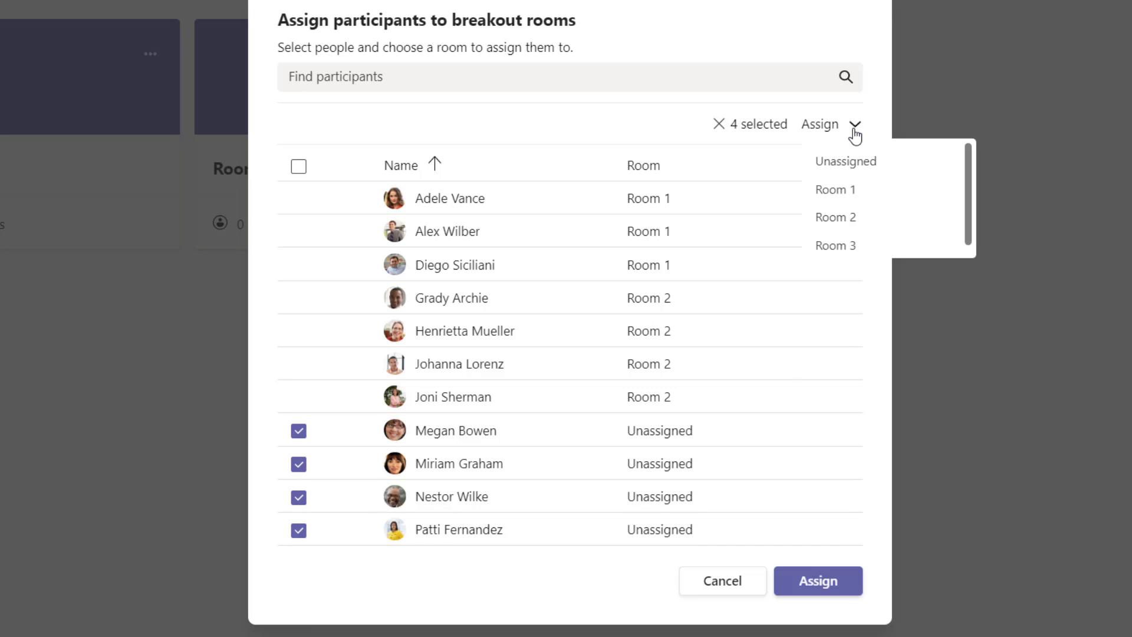
left_click(855, 245)
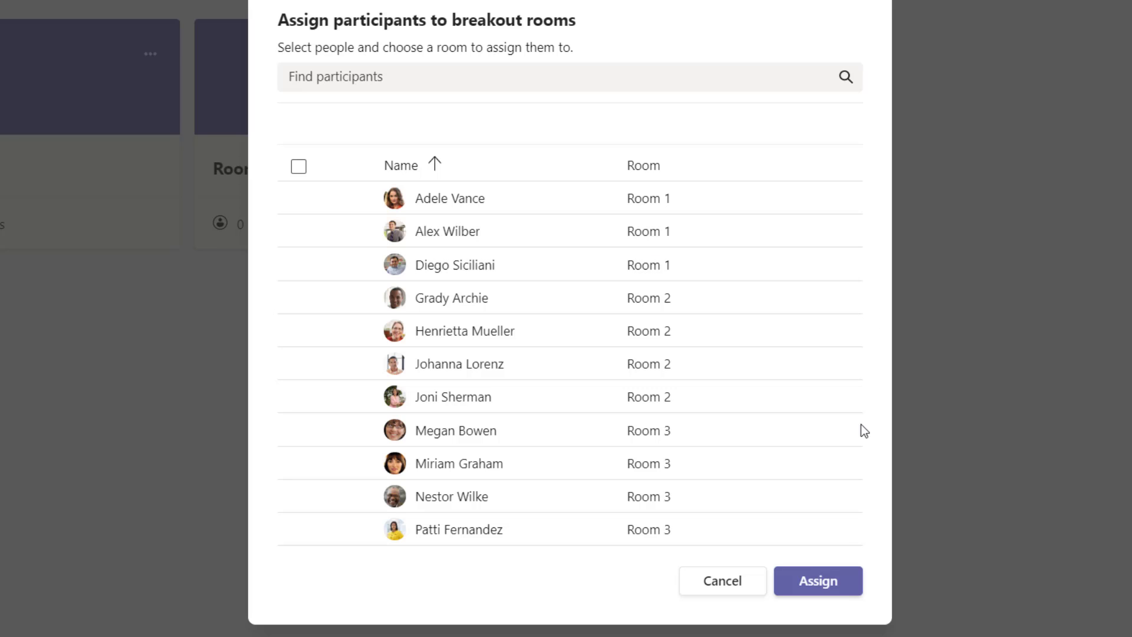
left_click(846, 593)
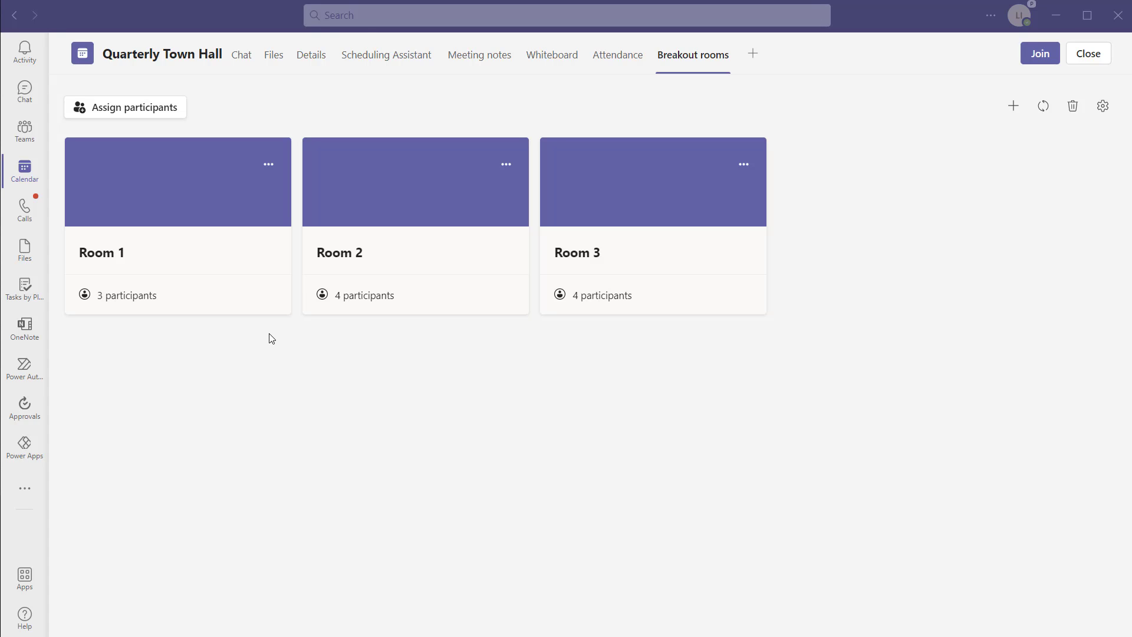
left_click(150, 117)
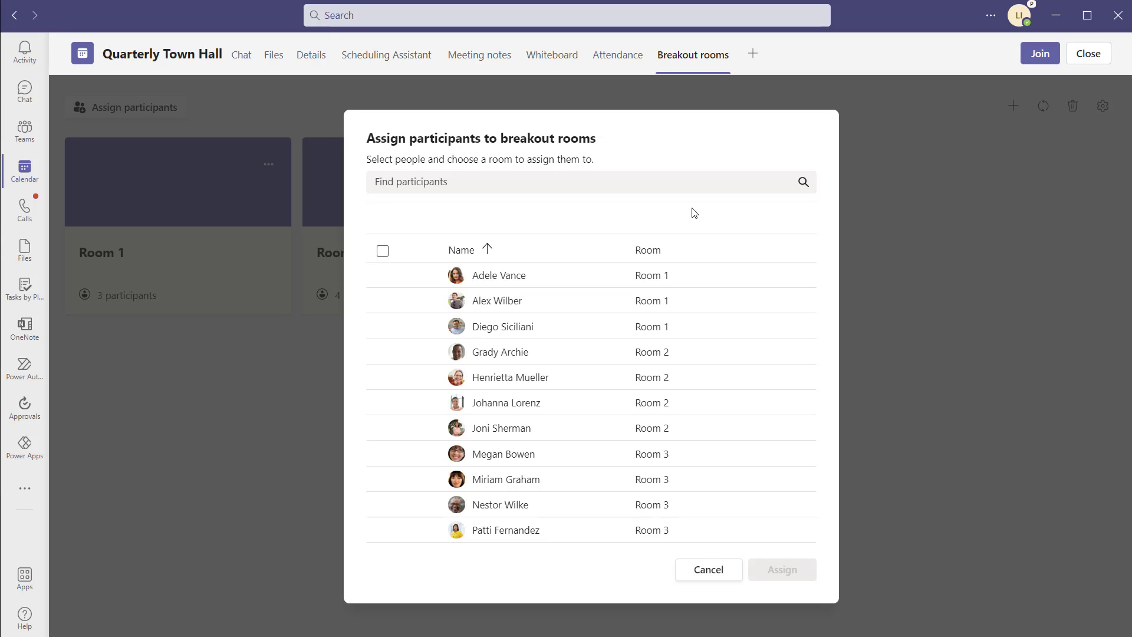
mouse_move(678, 278)
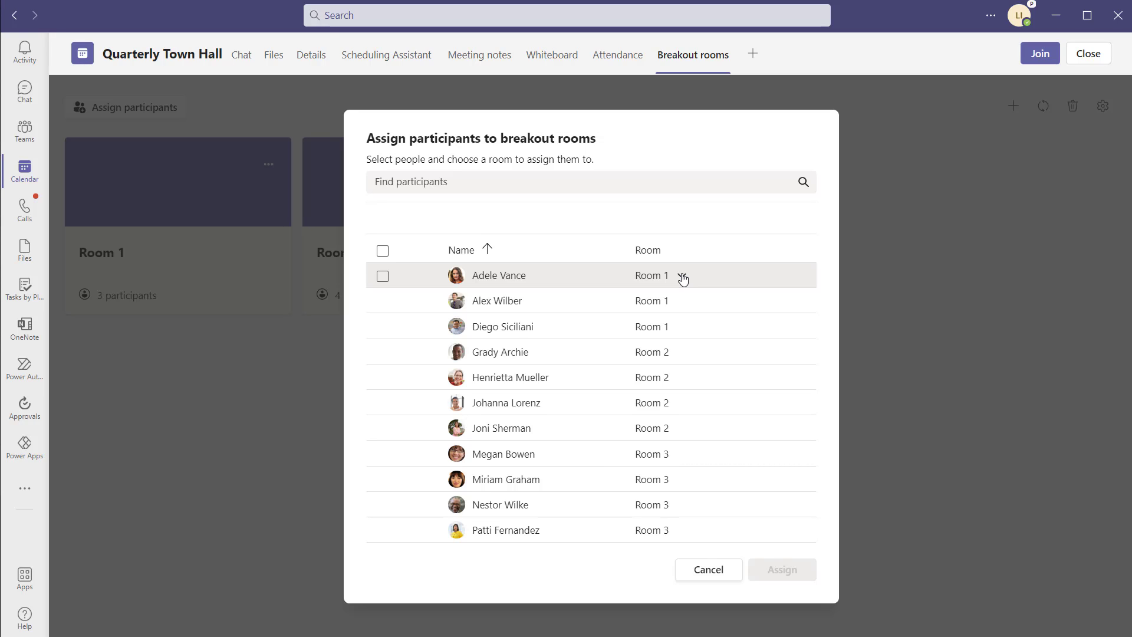
left_click(715, 570)
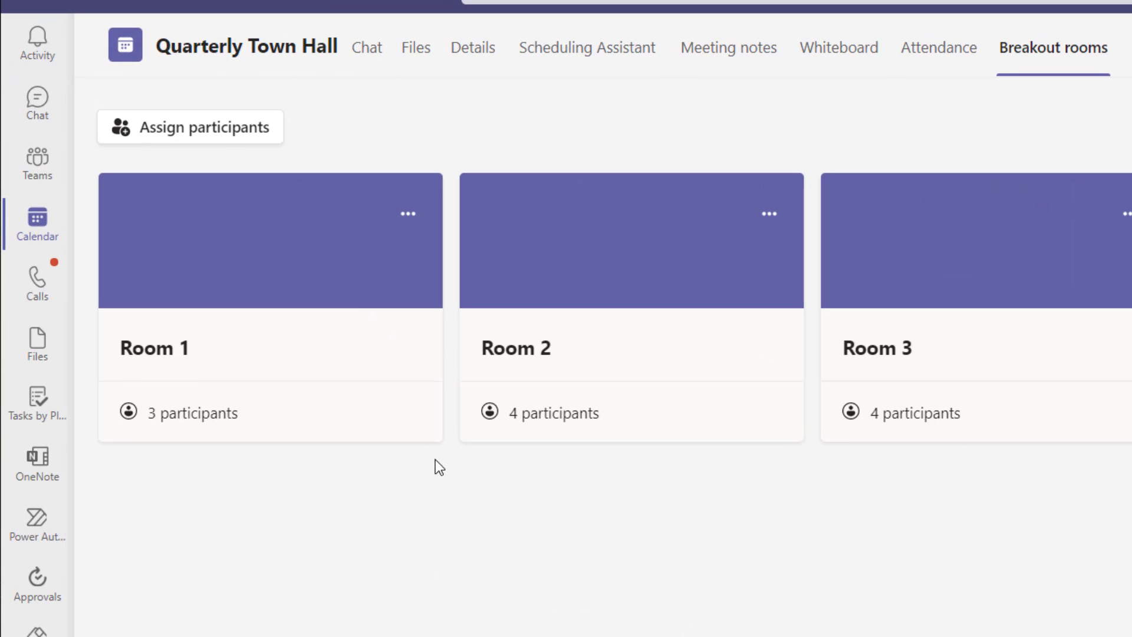
- Delete Room 3 through its options menu and confirm the deletion
left_click(408, 214)
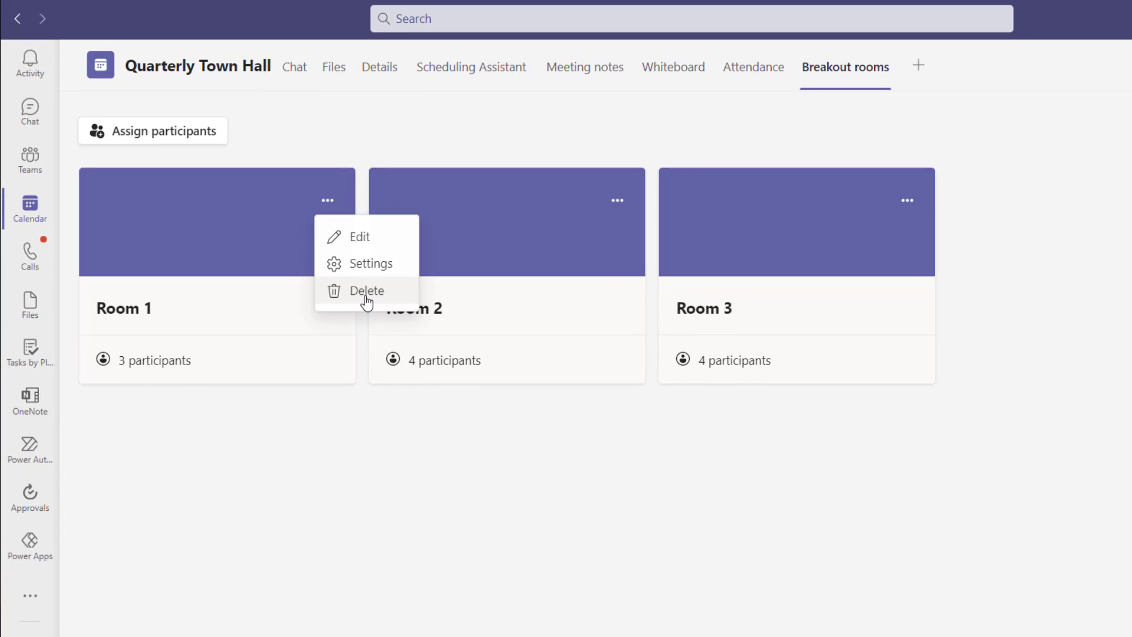
left_click(486, 434)
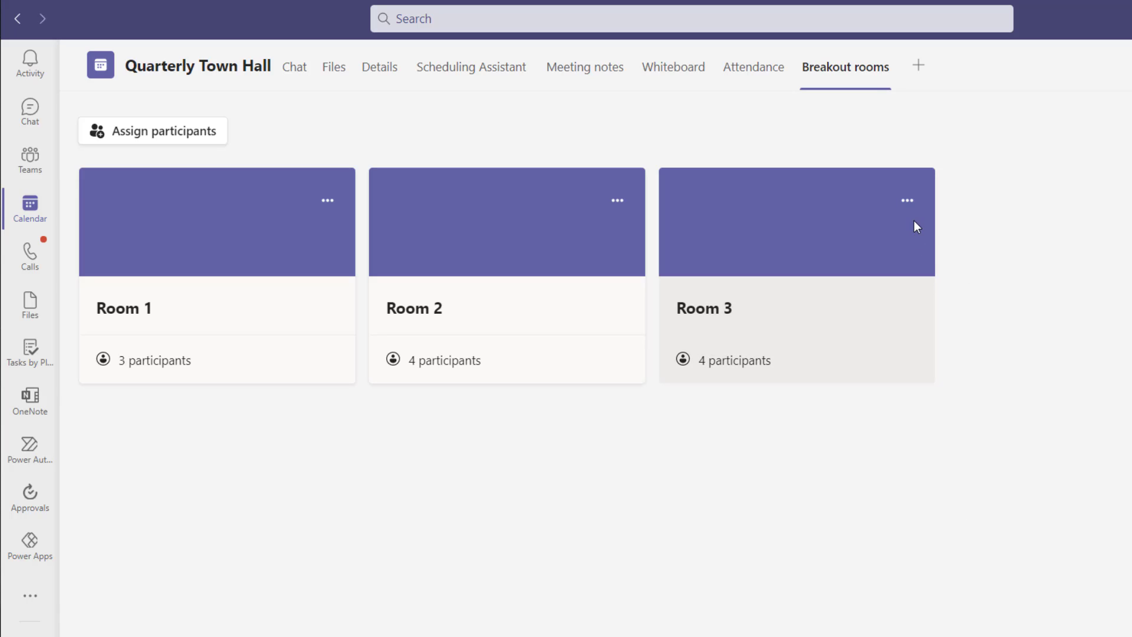
left_click(911, 203)
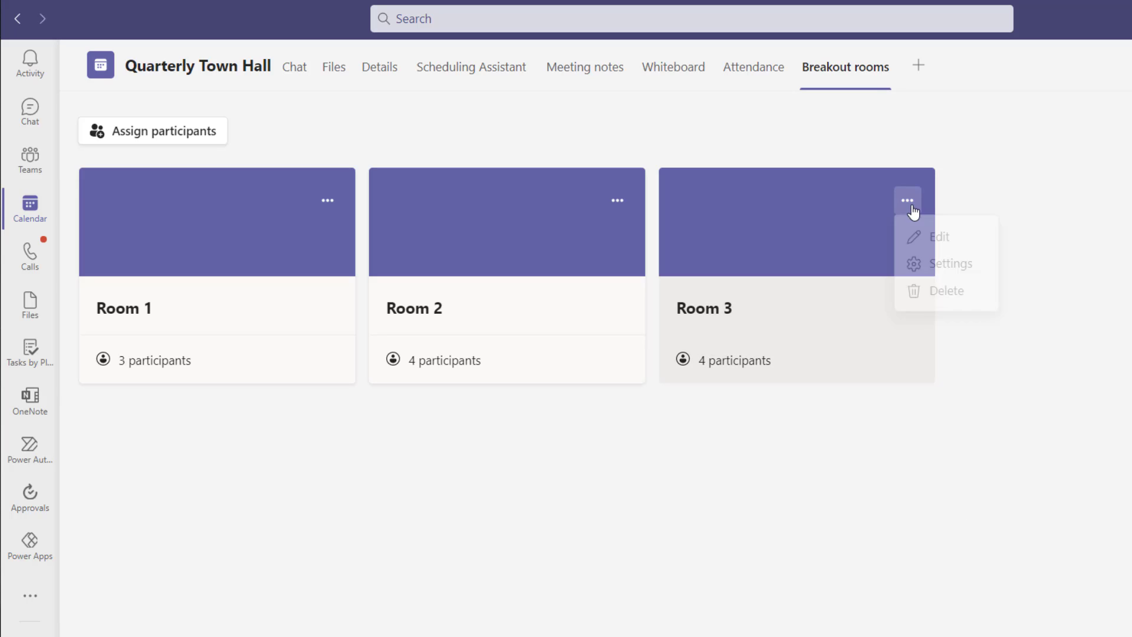
left_click(947, 291)
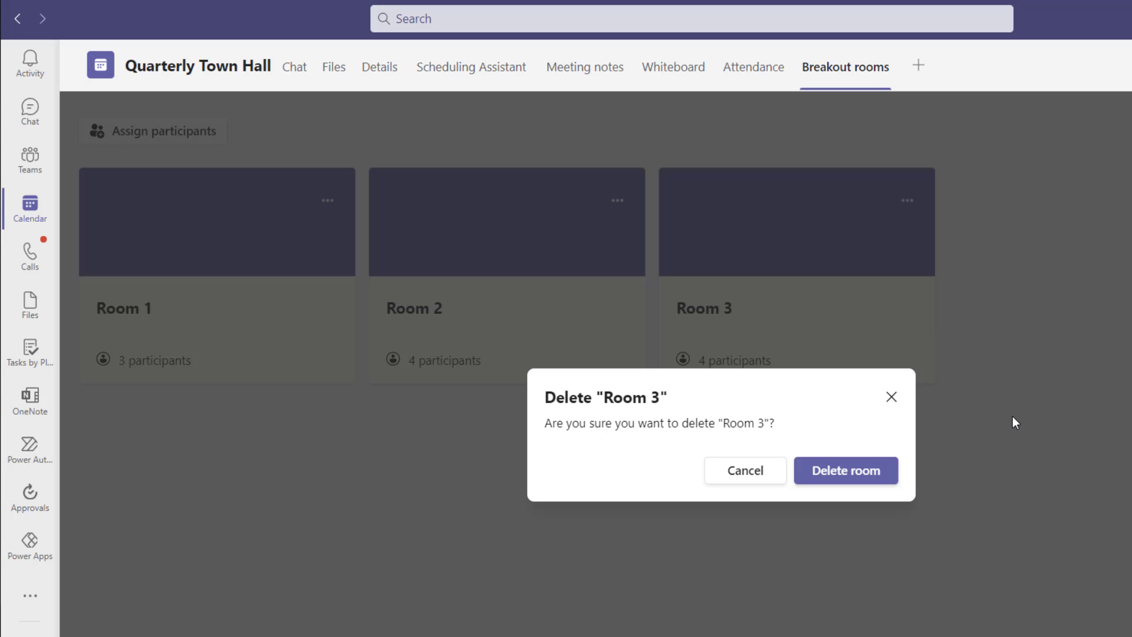
left_click(875, 487)
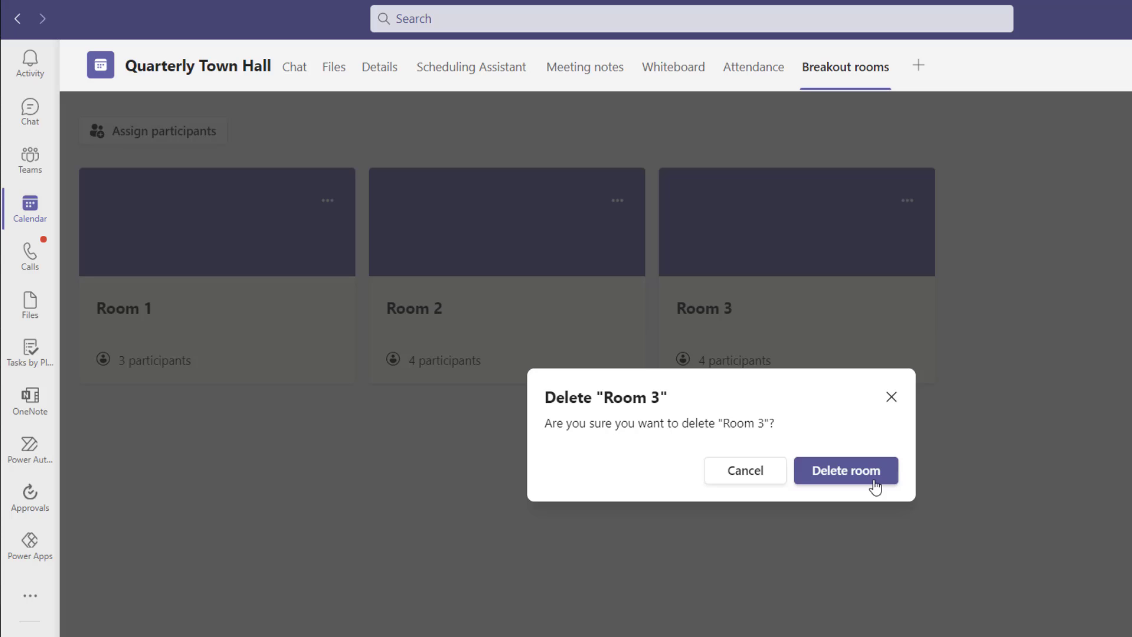
left_click(875, 487)
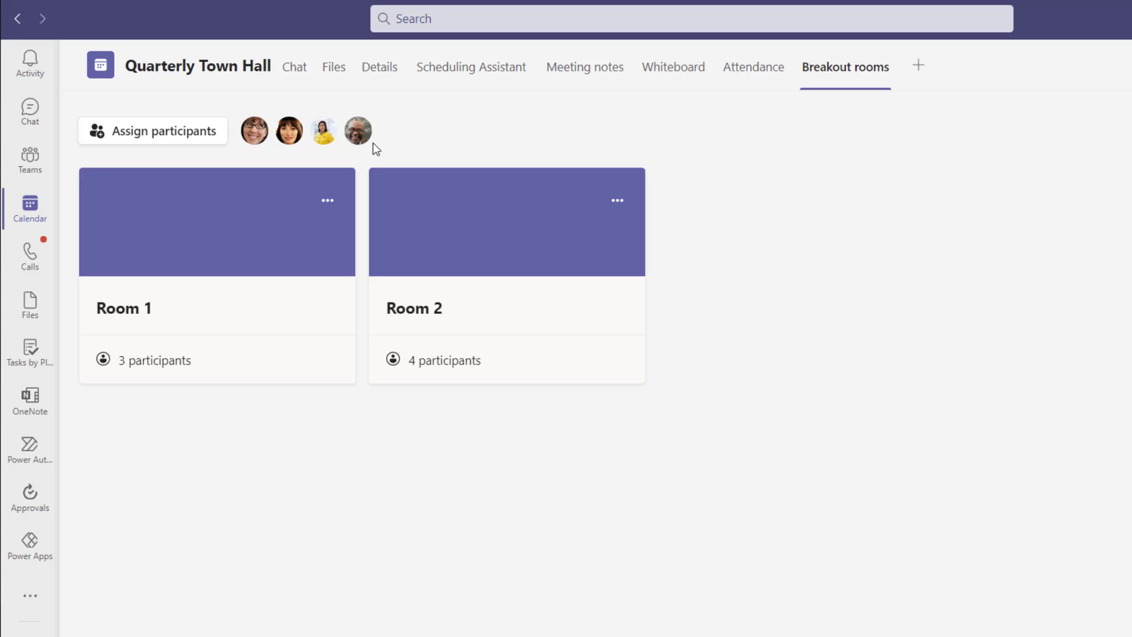
- Move two former Room 3 members into Room 1, giving Room 1 five and Room 2 six participants
left_click(172, 138)
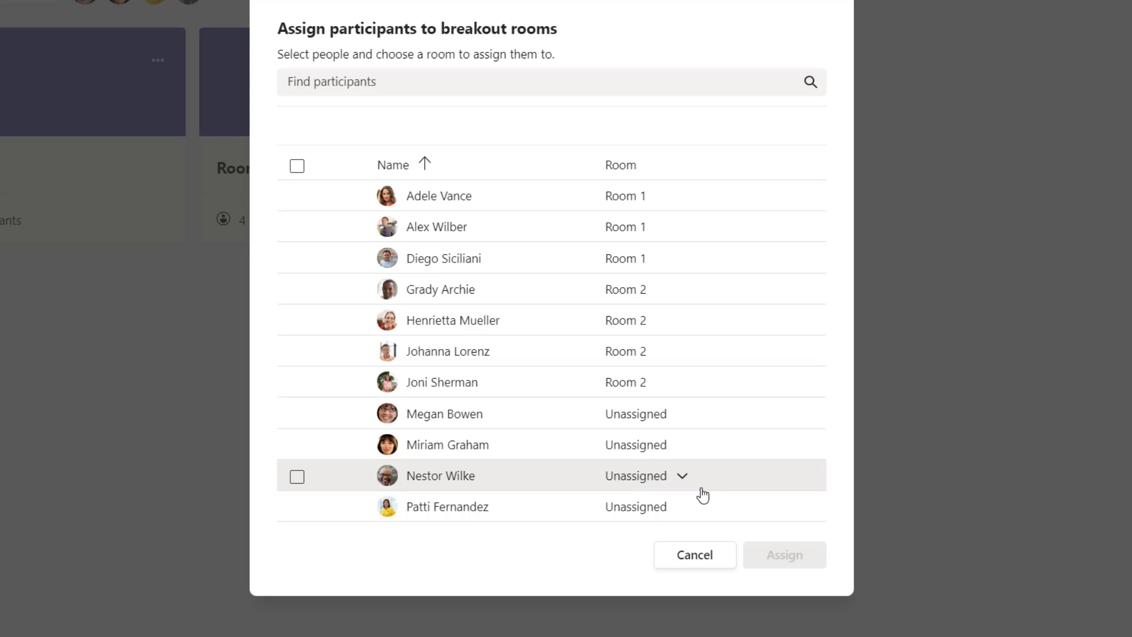
left_click(293, 417)
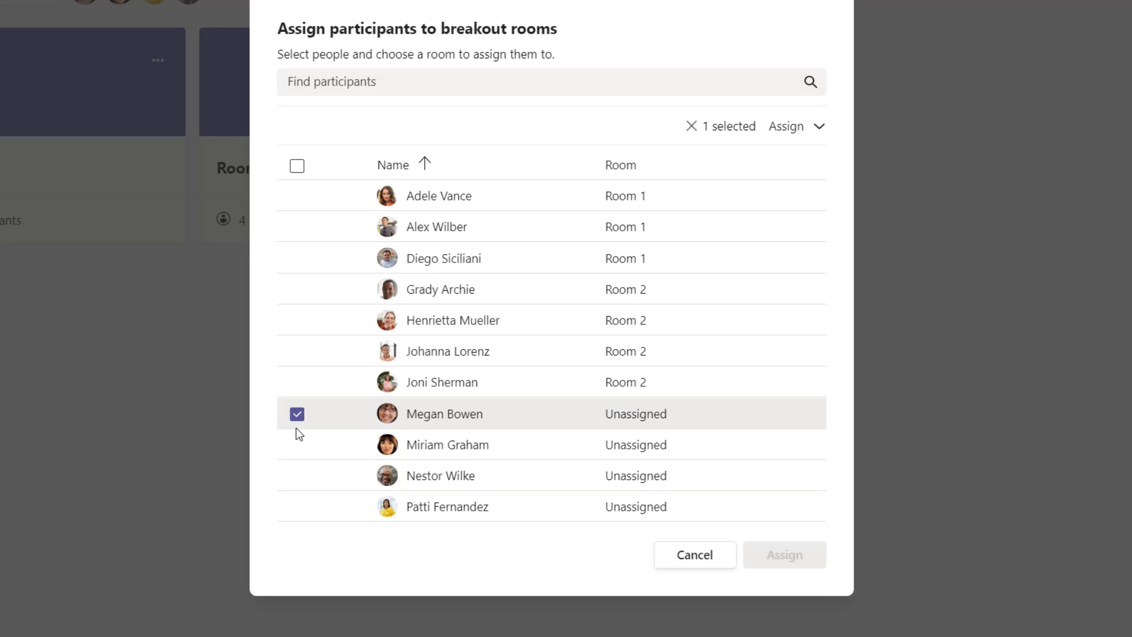
left_click(295, 449)
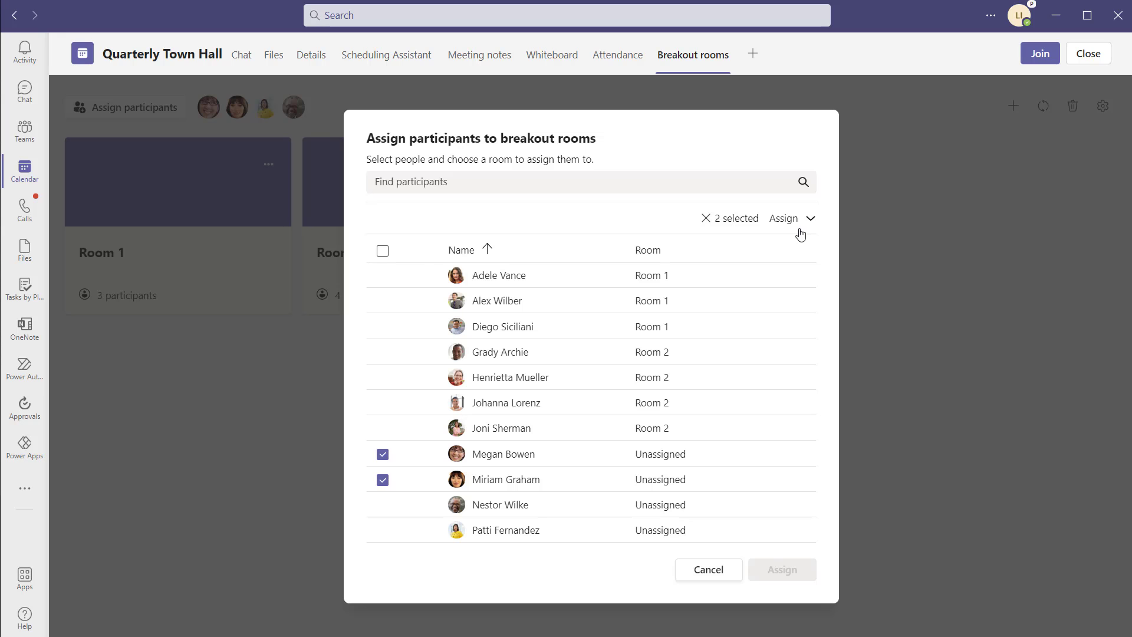
left_click(802, 231)
left_click(805, 270)
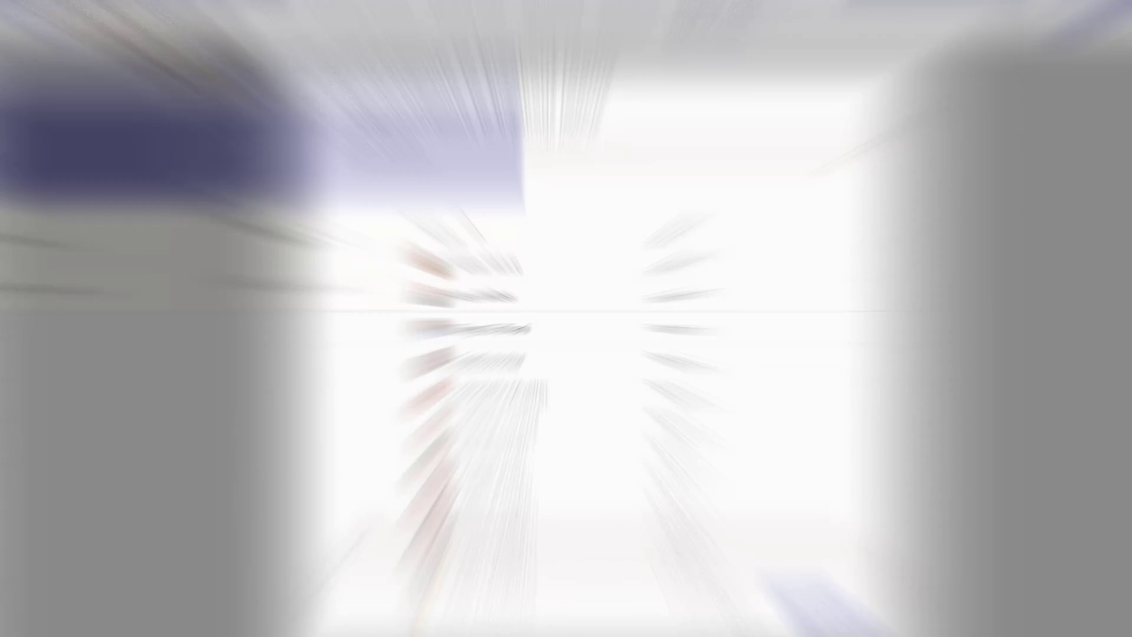
left_click(782, 569)
left_click(268, 174)
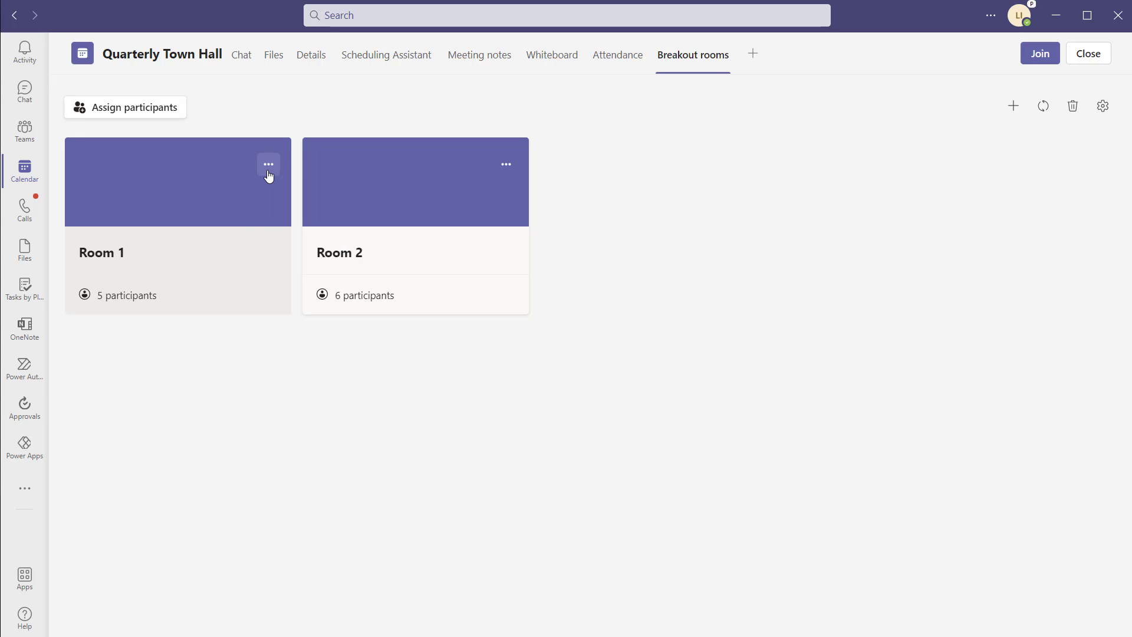
left_click(268, 174)
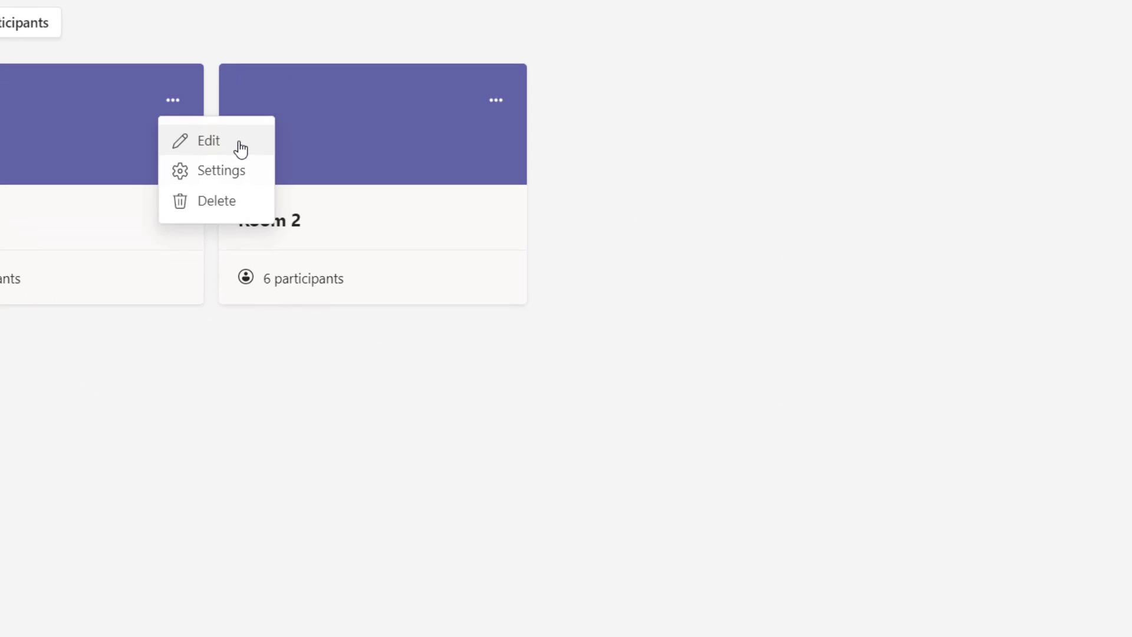
- Replace Room 1's name with 'Idea Room' and save it
left_click(241, 147)
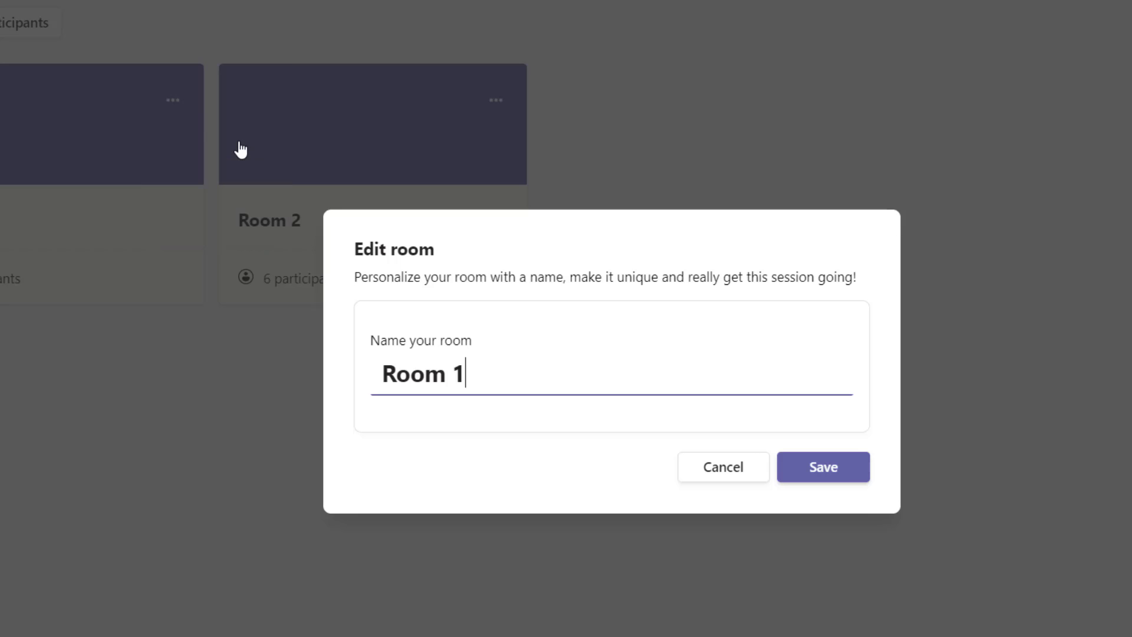
key("ctrl+a")
key("BackSpace")
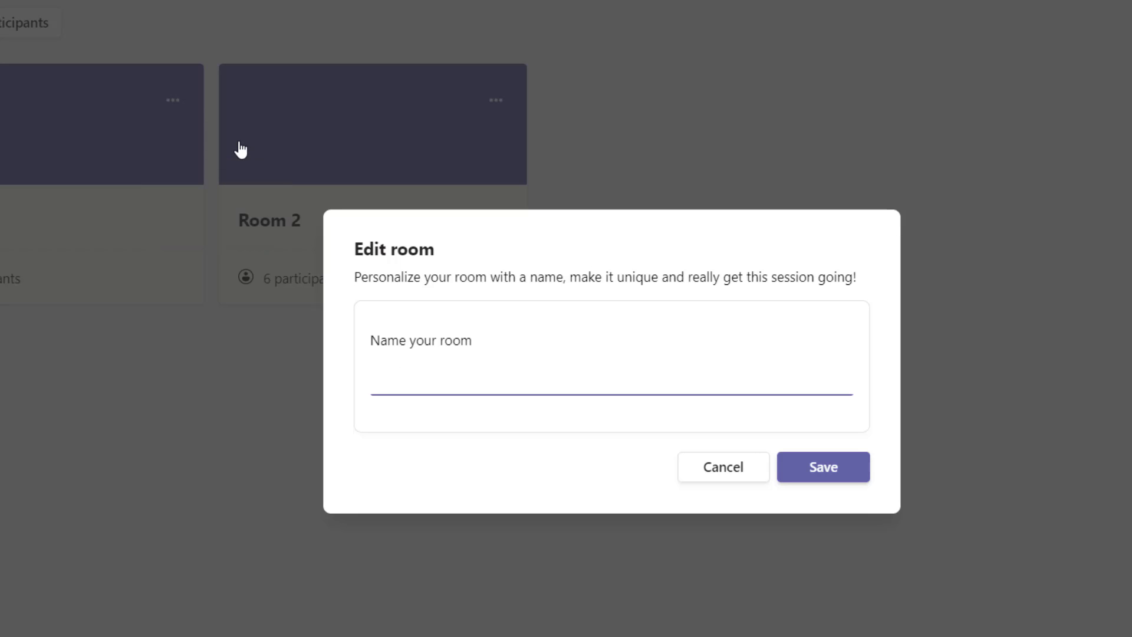
type("Idea Room")
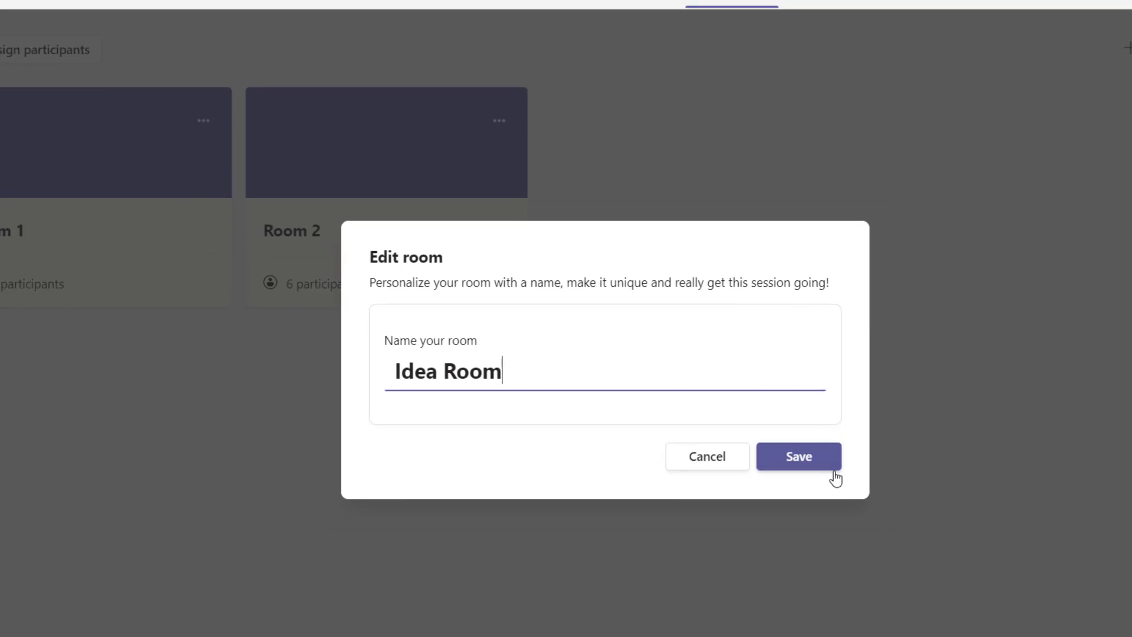
left_click(834, 472)
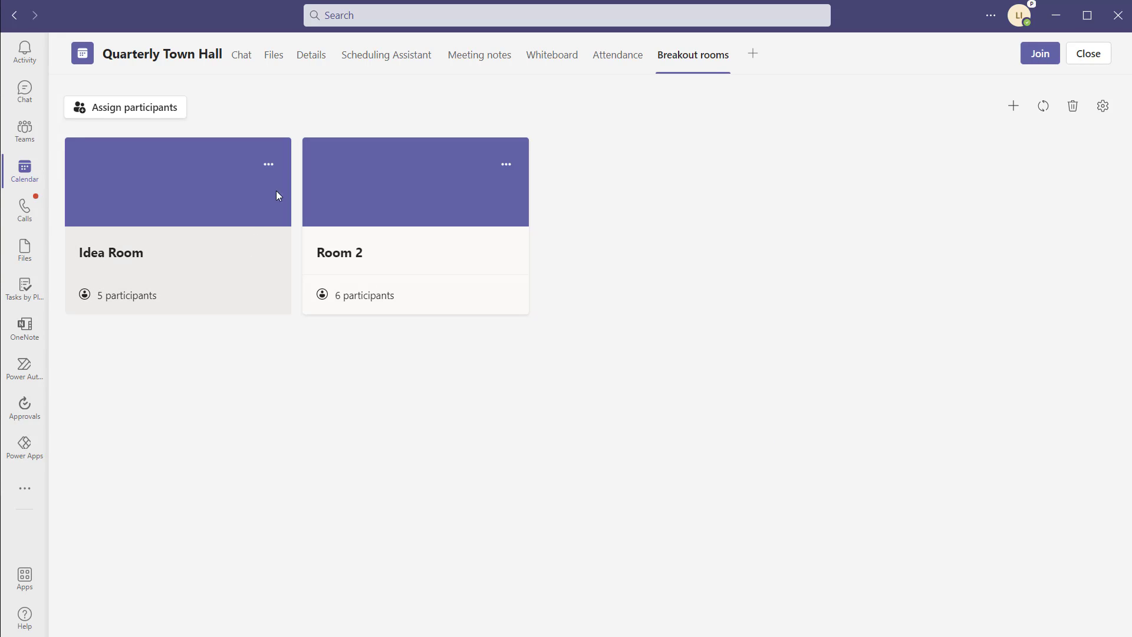
- Open Meeting options for the Idea Room breakout room from its card's Settings menu
left_click(268, 167)
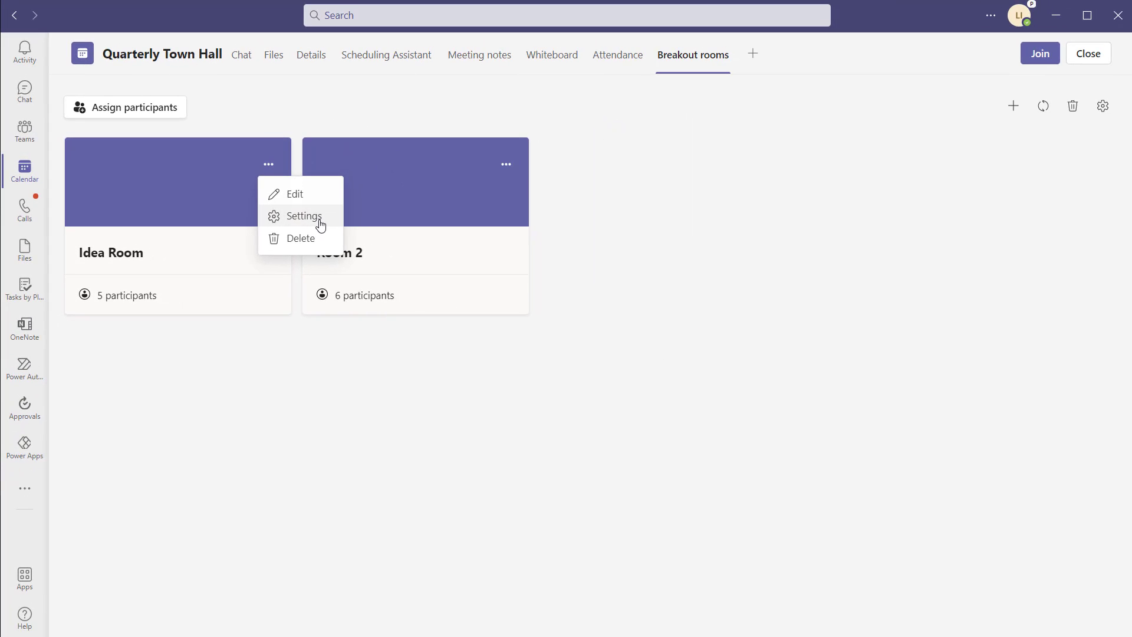
left_click(320, 225)
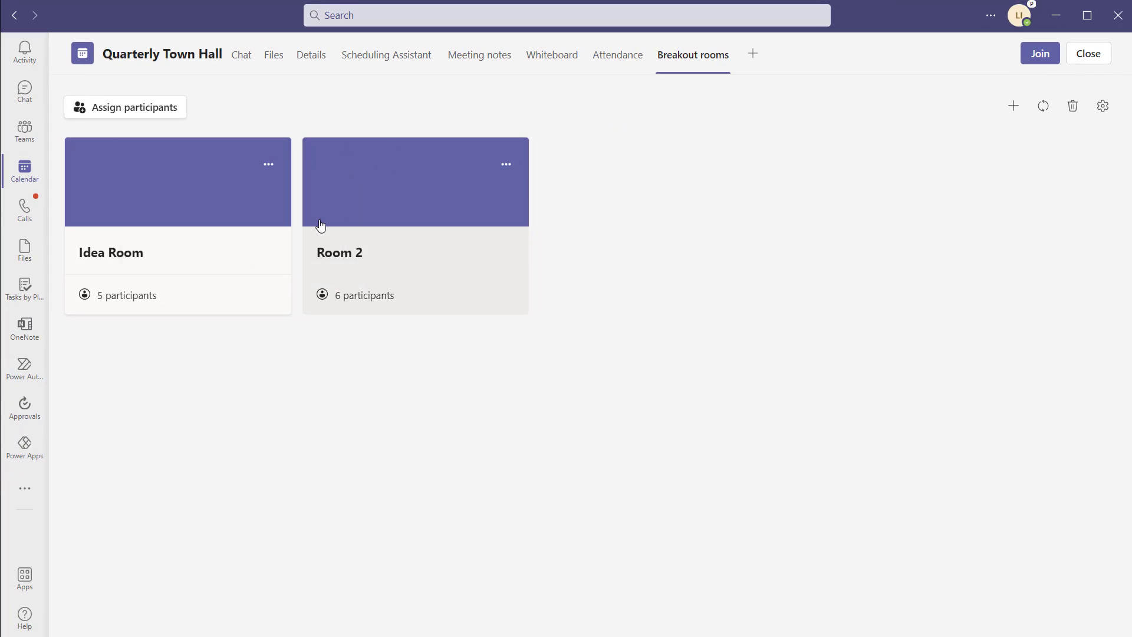